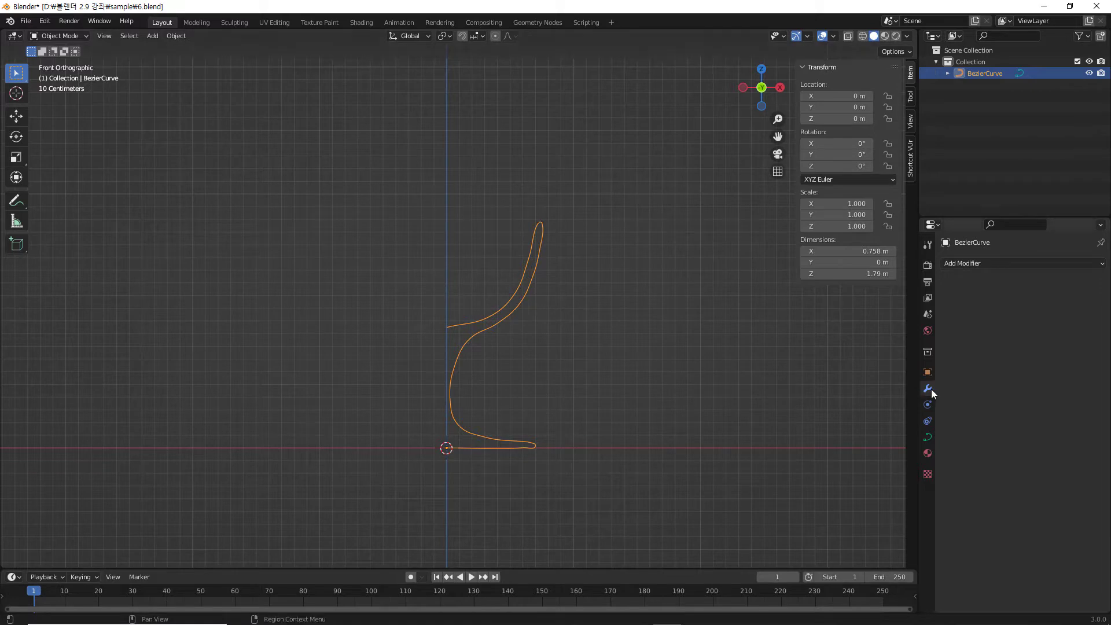
- Add a Screw modifier to the profile curve to revolve it into a goblet
left_click(990, 263)
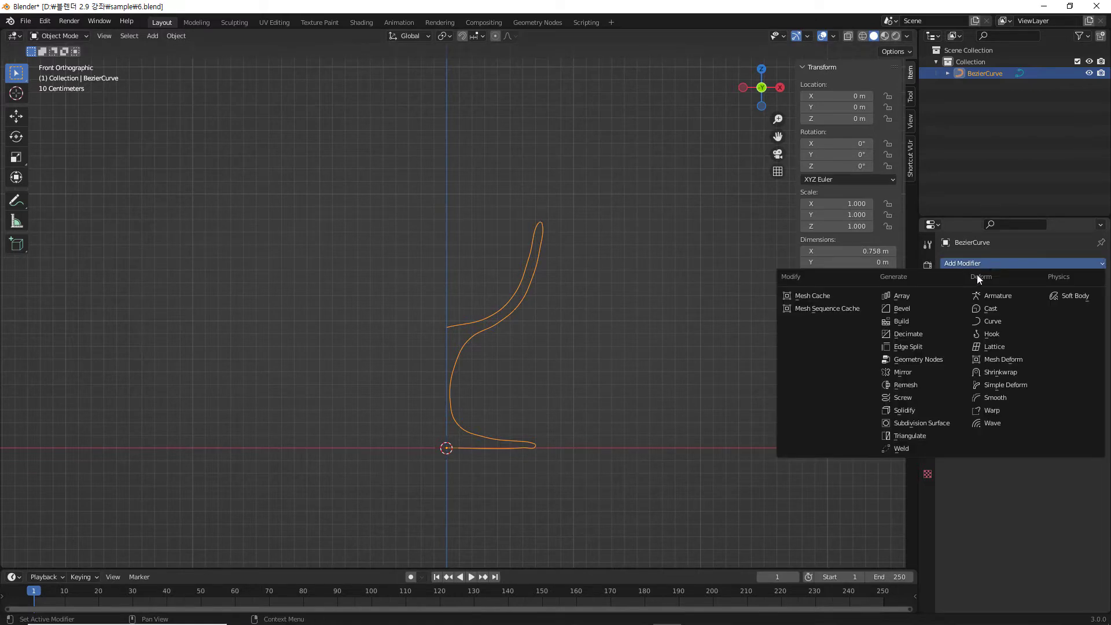
left_click(919, 397)
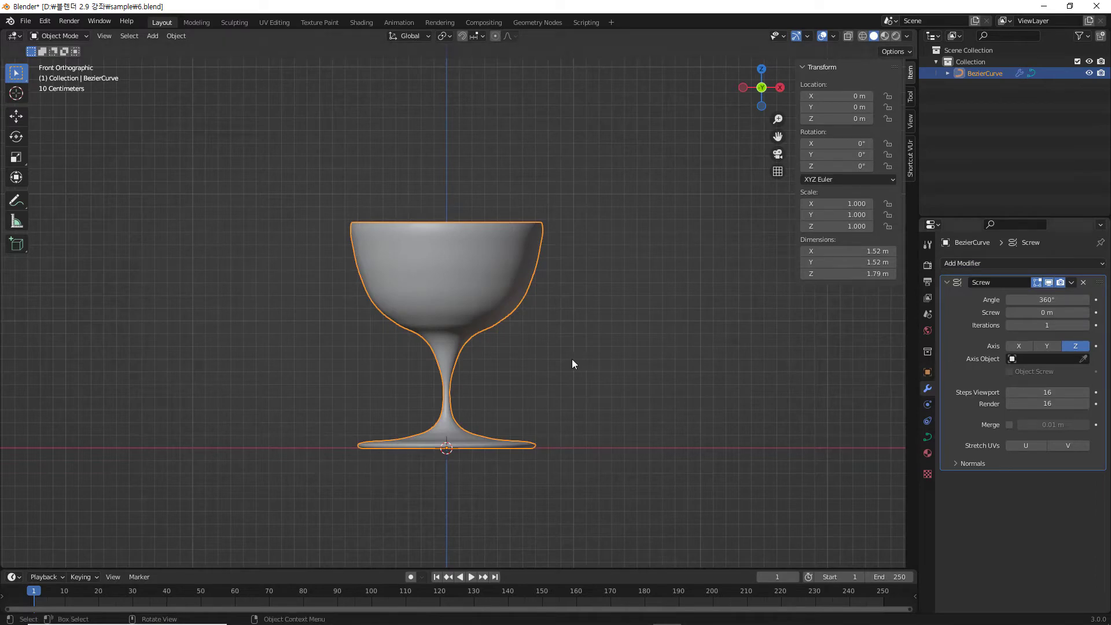
middle_click_drag(571, 364, 559, 414)
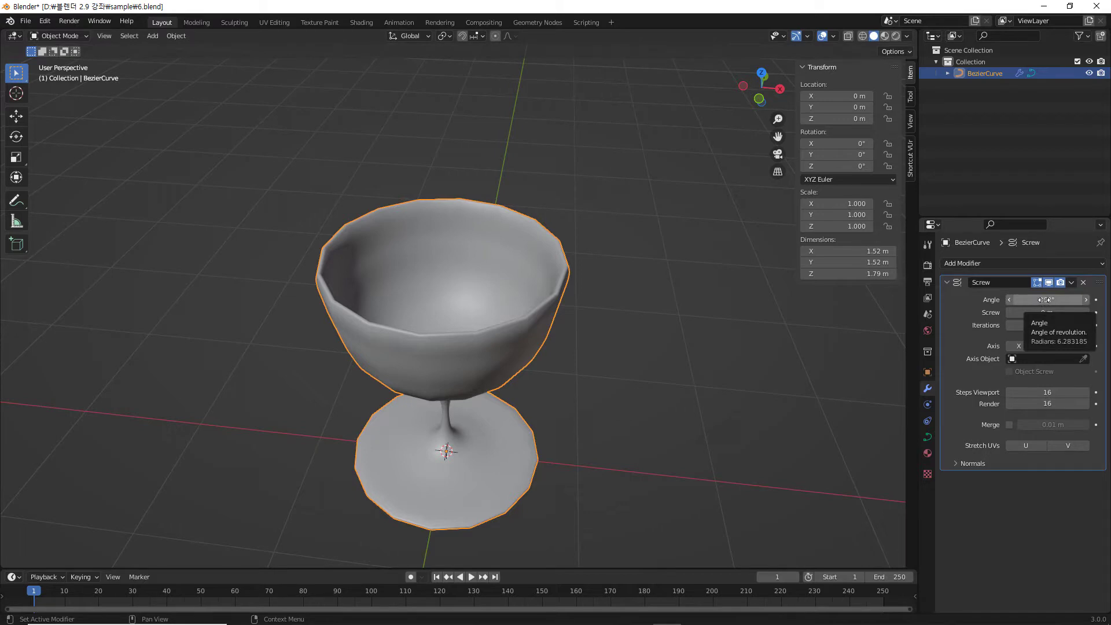
- Try a Screw angle of 271° on the goblet and restore the full 360° revolution
left_click_drag(1042, 300, 963, 300)
middle_click_drag(607, 365, 542, 346)
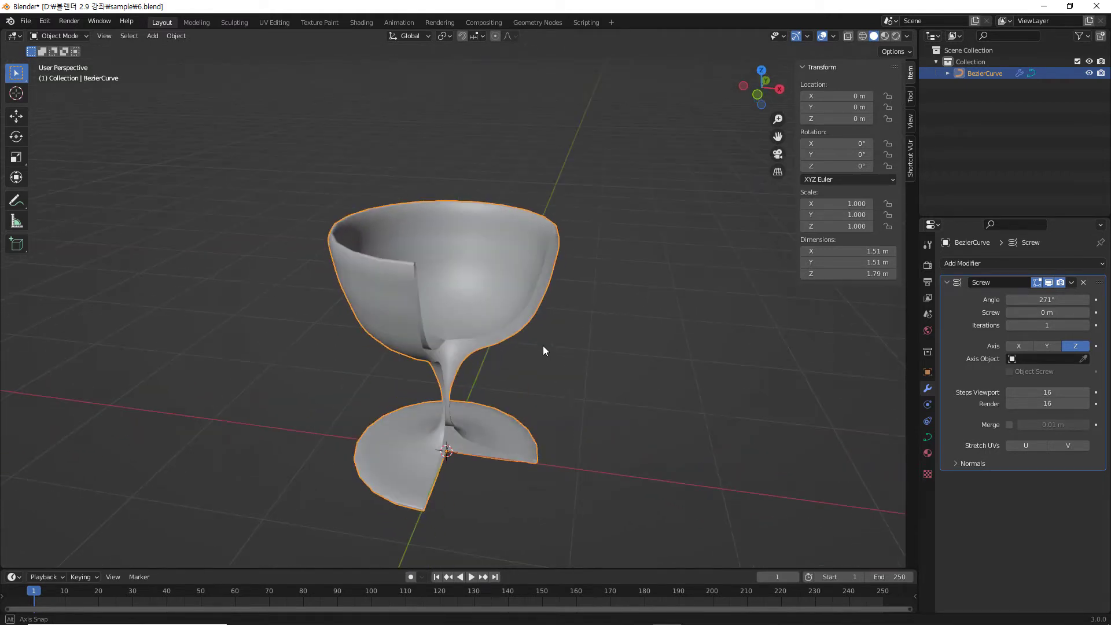
left_click(1048, 300)
type("360")
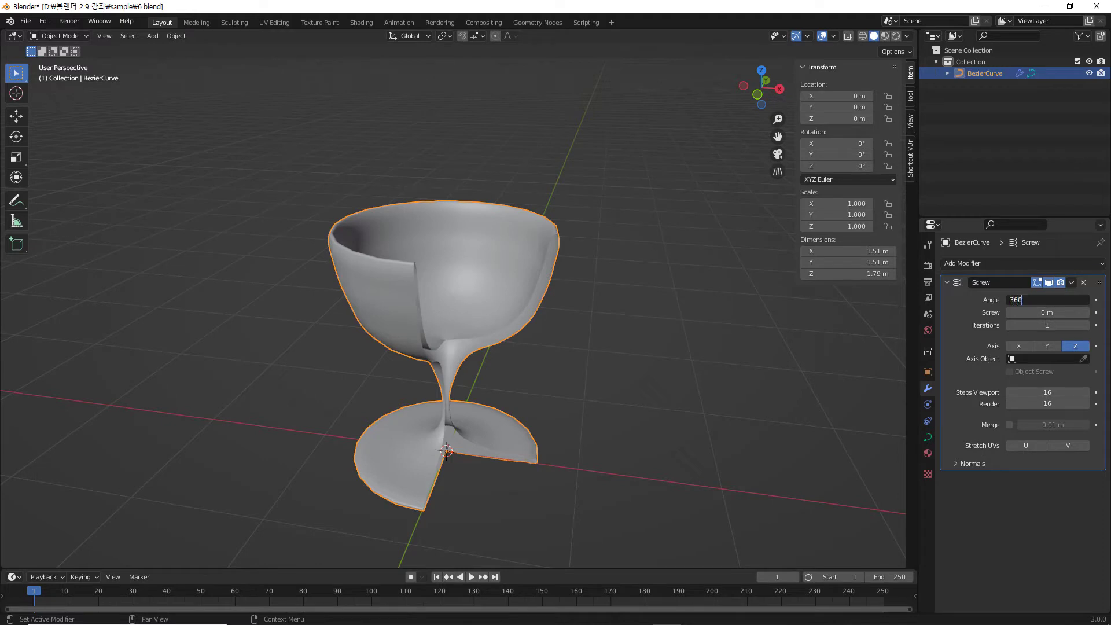
key("Return")
- Try a Screw offset of 1.9 m on the goblet and reset it to 0 m
left_click(1047, 312)
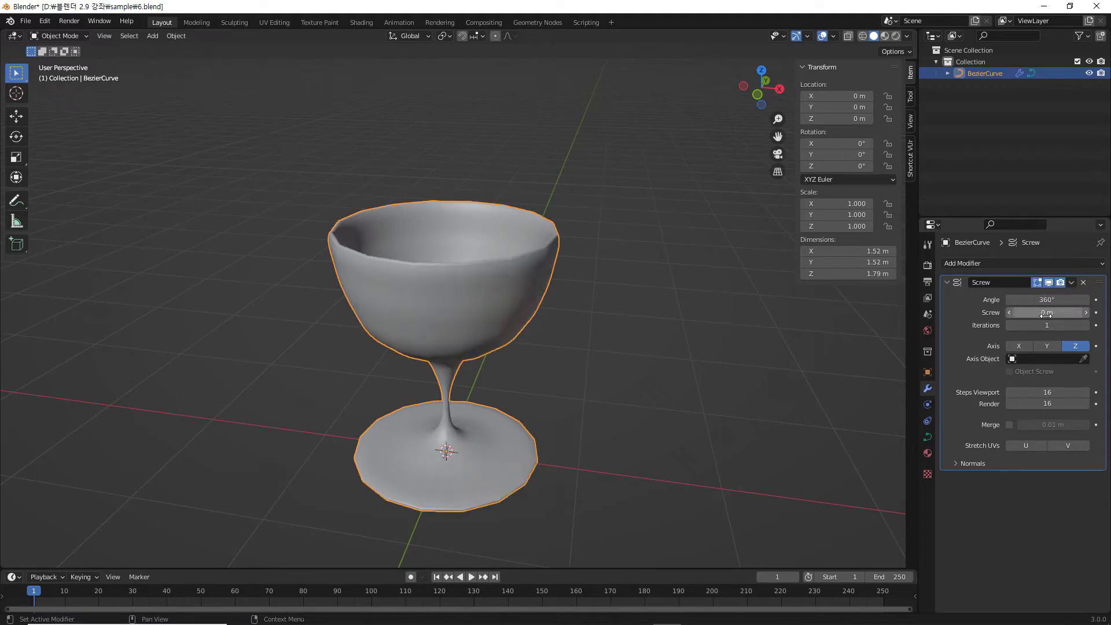
type("2.1")
key("Return")
mouse_move(1088, 313)
left_mouse_down()
mouse_move(1047, 312)
mouse_move(1085, 313)
left_mouse_up()
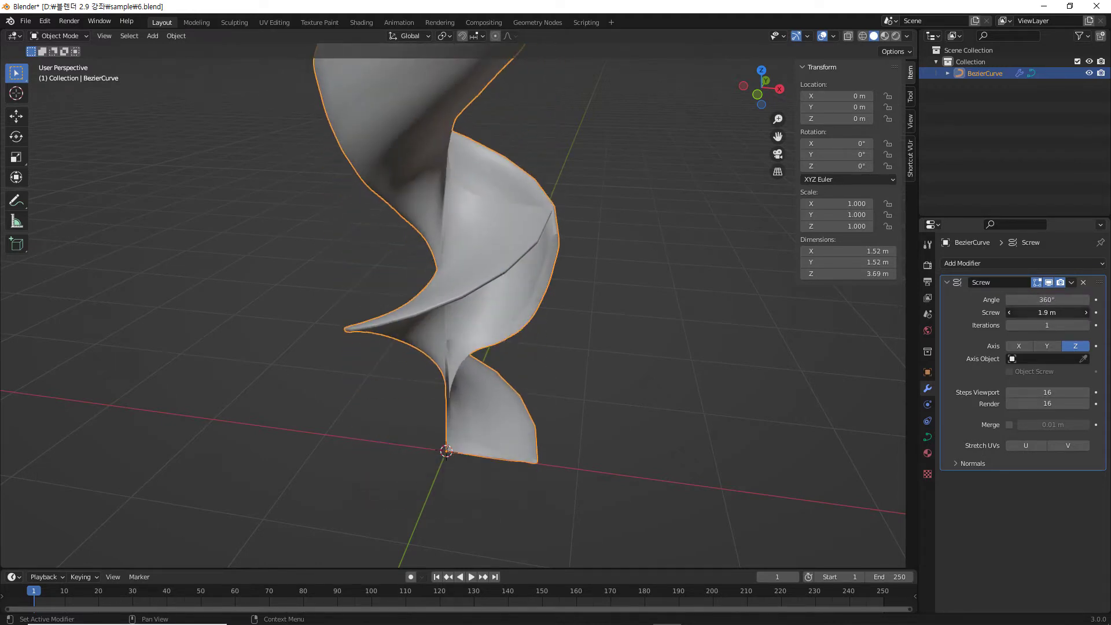
left_click(1041, 313)
type("0")
key("Return")
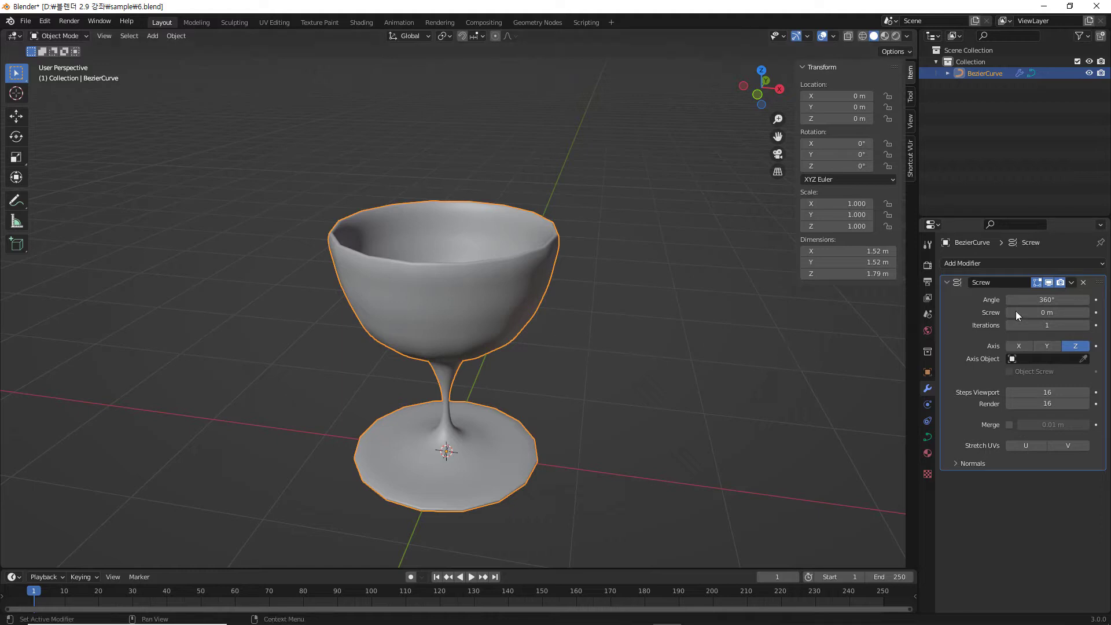
- Nudge the Screw angle slightly and set it back to 360°
left_click_drag(1048, 299, 1046, 300)
left_click(1046, 300)
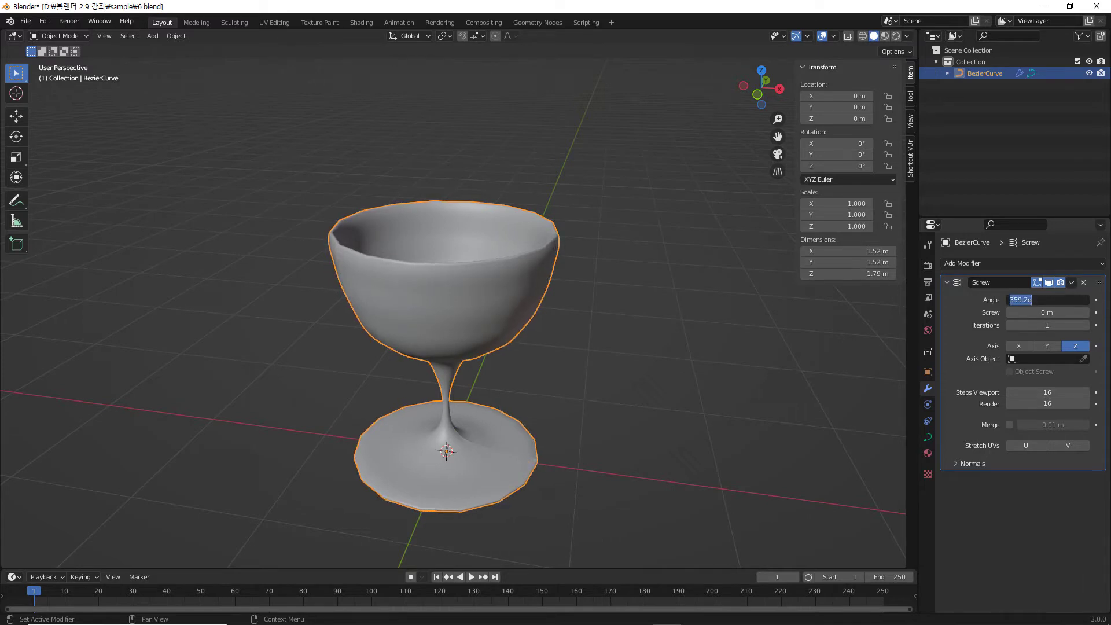
type("360")
key("Return")
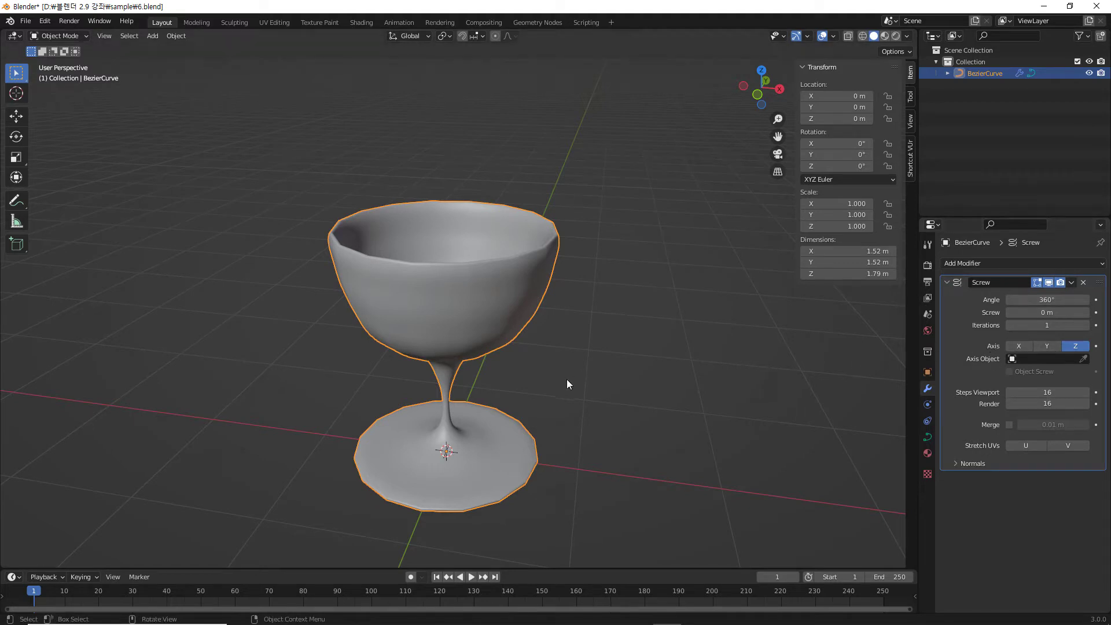
- In front view, hide the Screw modifier in the viewport to examine the profile curve, and show it again
middle_click_drag(567, 380, 561, 355)
key("KP_1")
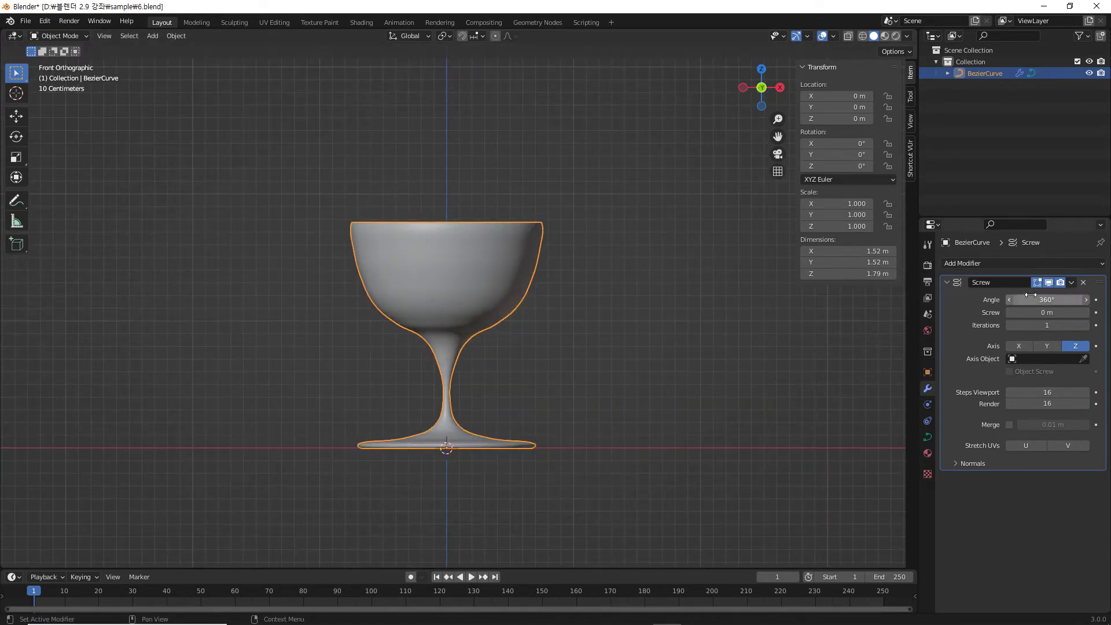
left_click(1049, 282)
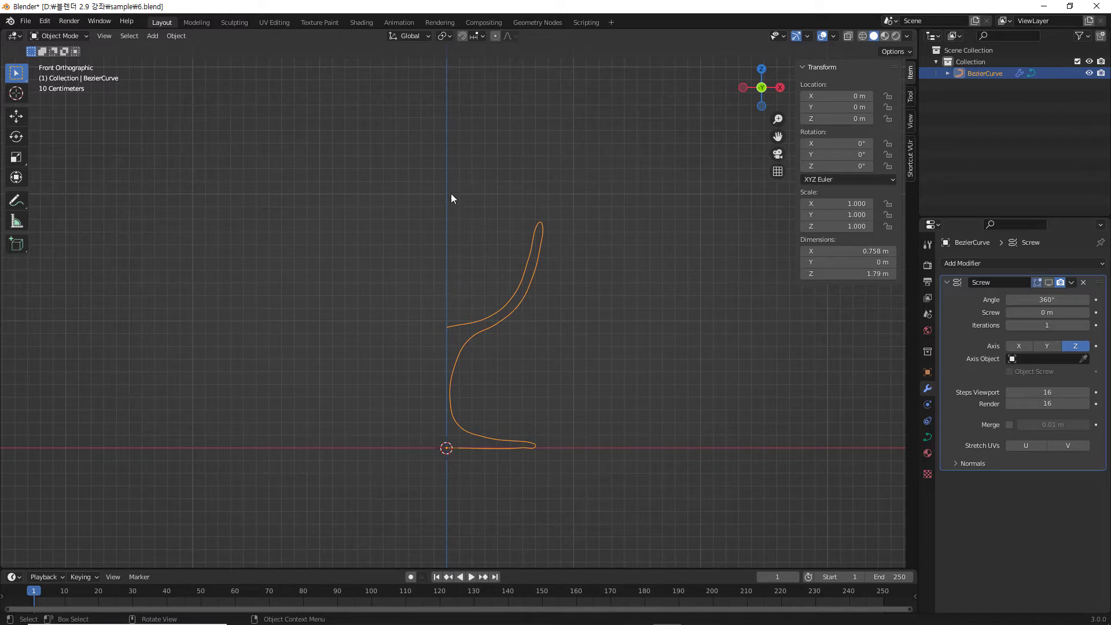
left_click(1048, 282)
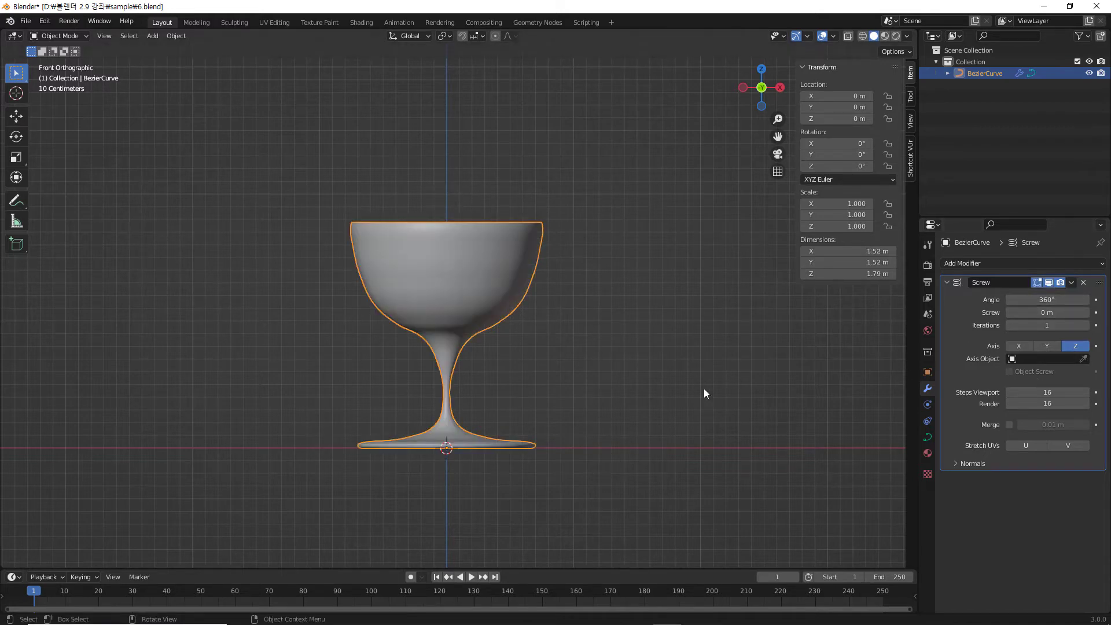
- Raise the Screw modifier's viewport steps to 91 to smooth the goblet's round outline
middle_click_drag(633, 386, 640, 452)
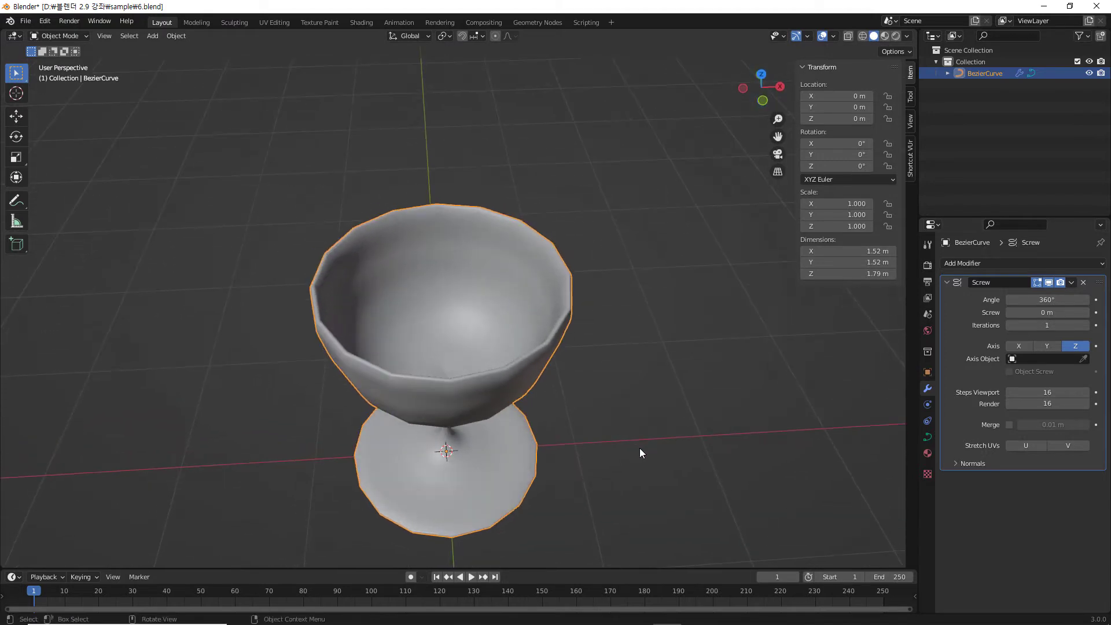
left_click_drag(1041, 392, 1069, 392)
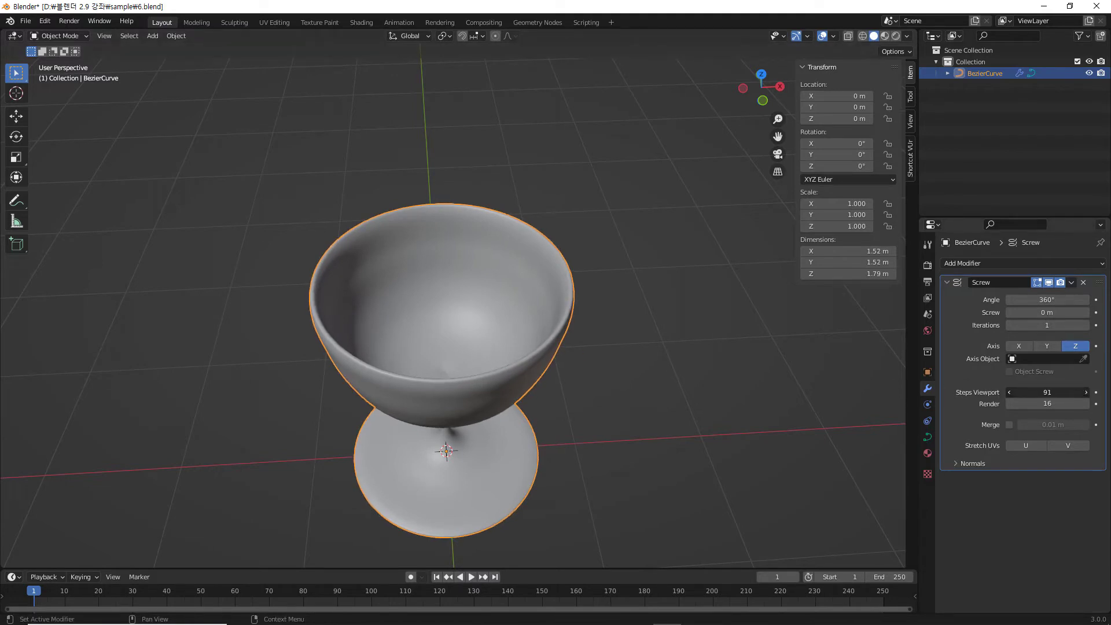
middle_click_drag(592, 375, 536, 328)
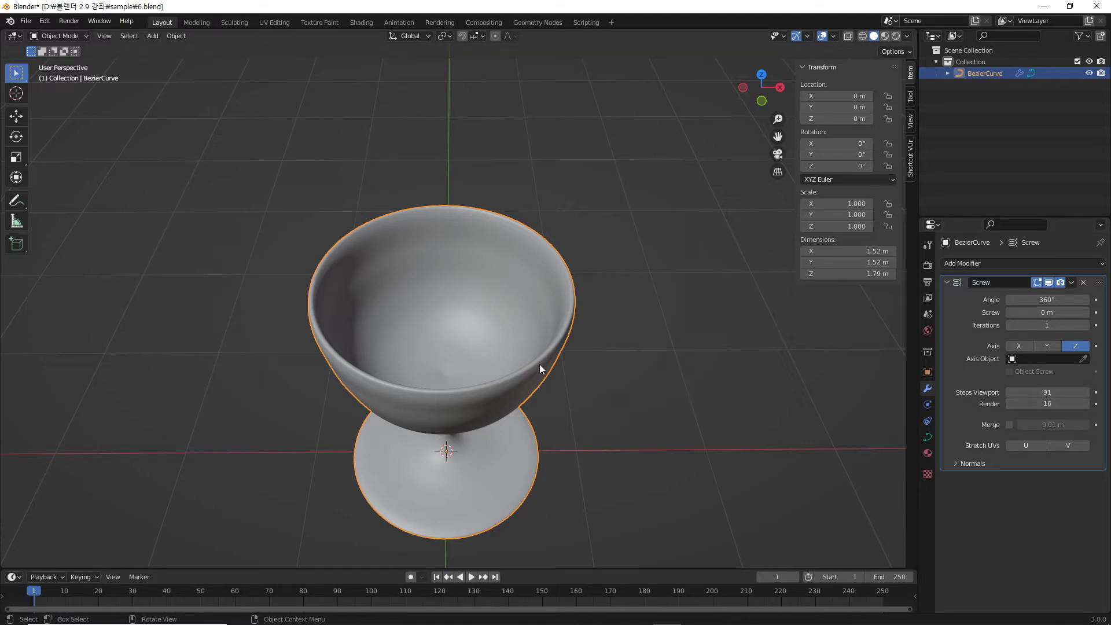
- Inspect the centre of the bowl's inner bottom and enable Merge in the Screw modifier, comparing it off and on
middle_click_drag(553, 399, 503, 425)
middle_click_drag(436, 384, 422, 450)
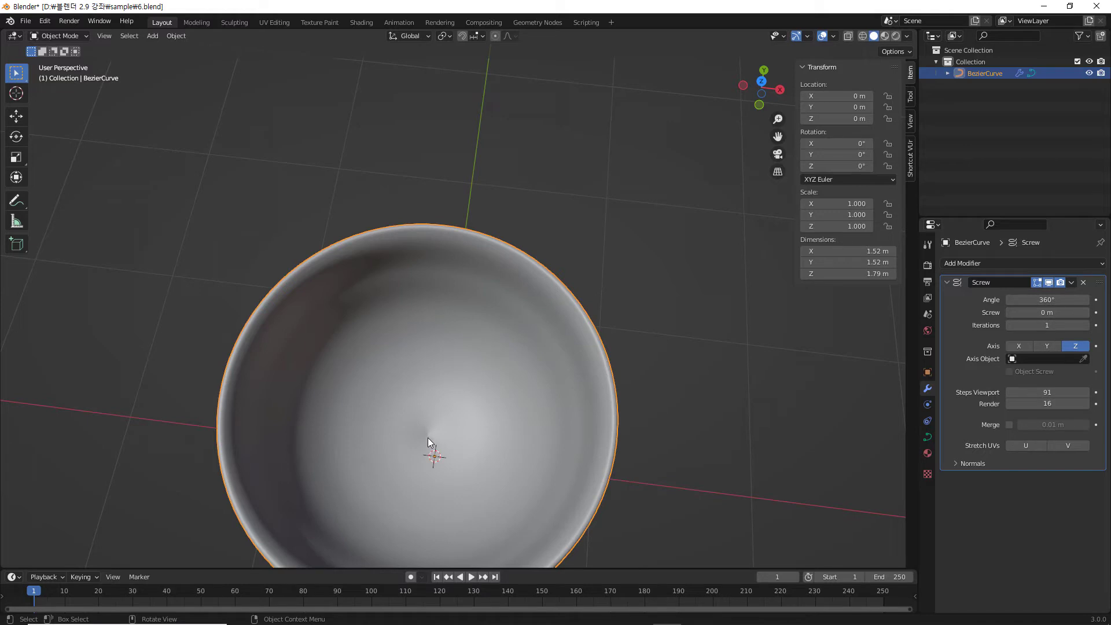
scroll(439, 462, "down", 2)
middle_click_drag(439, 461, 480, 429)
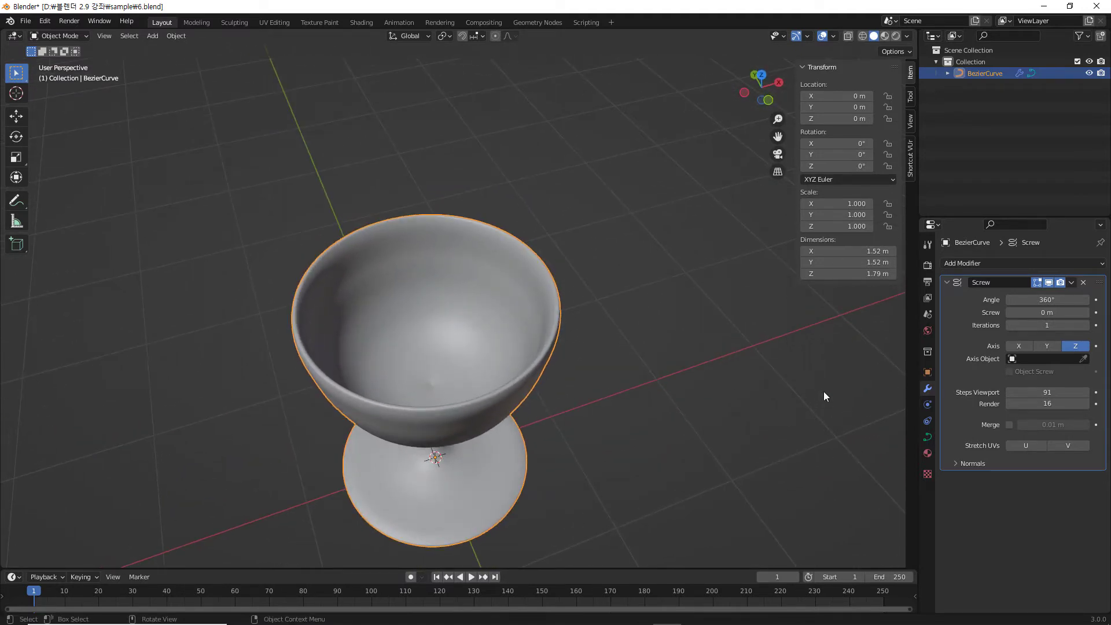
left_click(1009, 424)
scroll(445, 393, "up", 6)
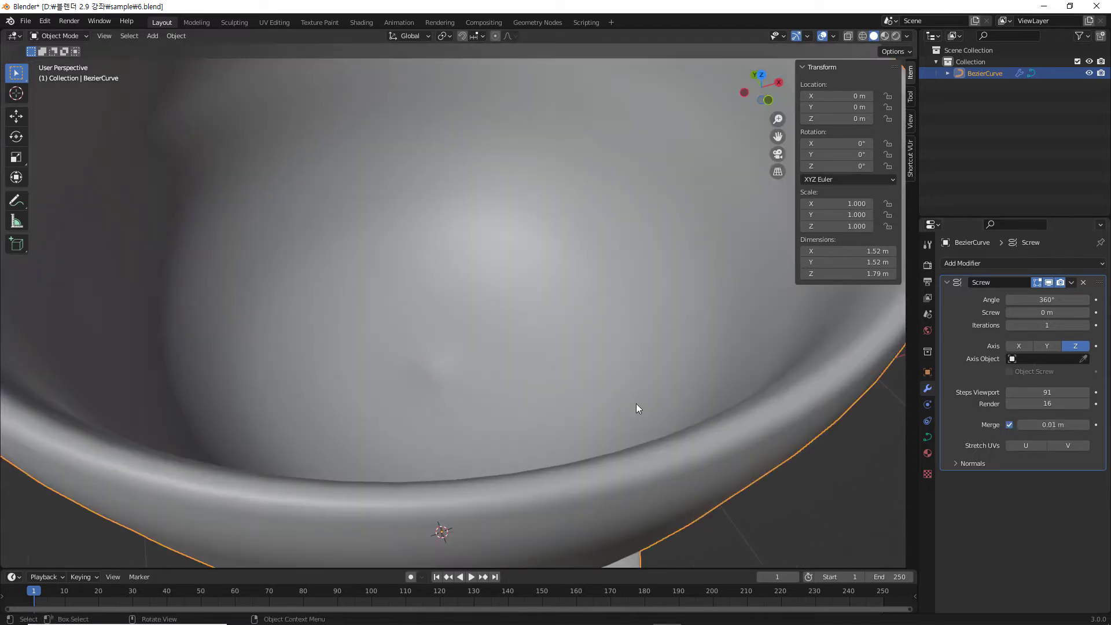
left_click(1009, 425)
left_click(1009, 425)
- Hide the Screw modifier in the viewport, examine the bare profile from the front and at an angle, and display it again
left_click(1049, 282)
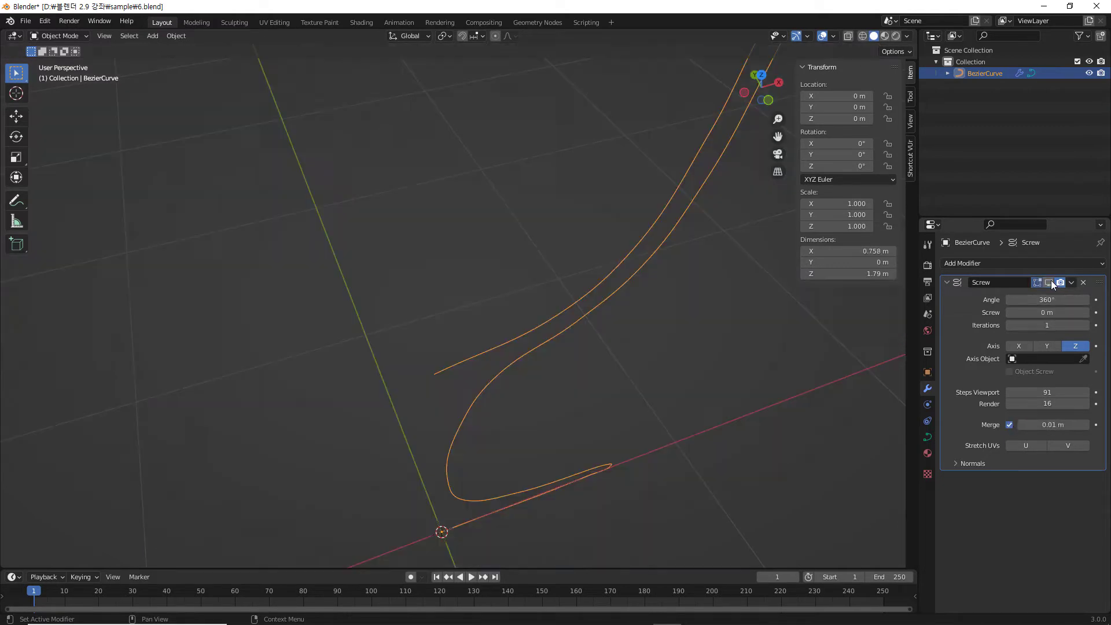
scroll(631, 422, "down", 2)
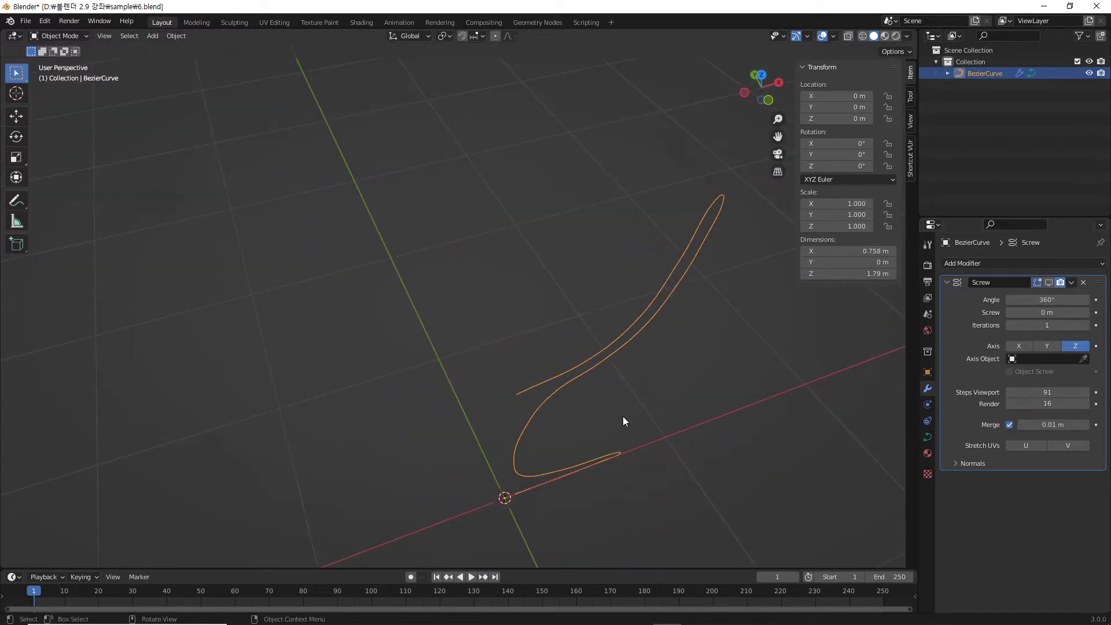
key("KP_1")
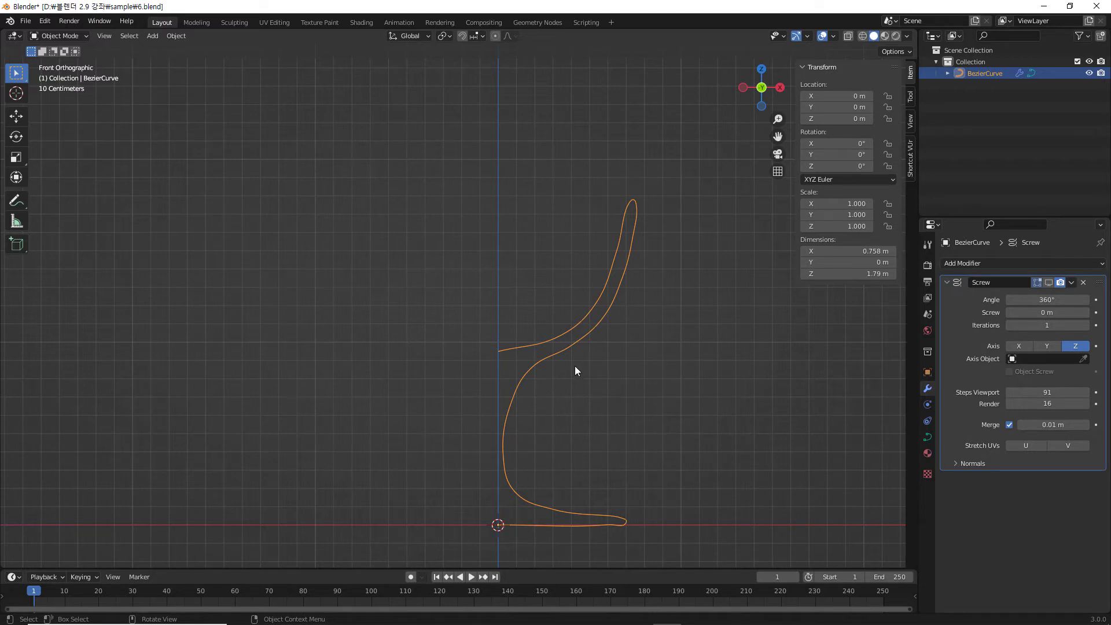
middle_click_drag(574, 366, 578, 426)
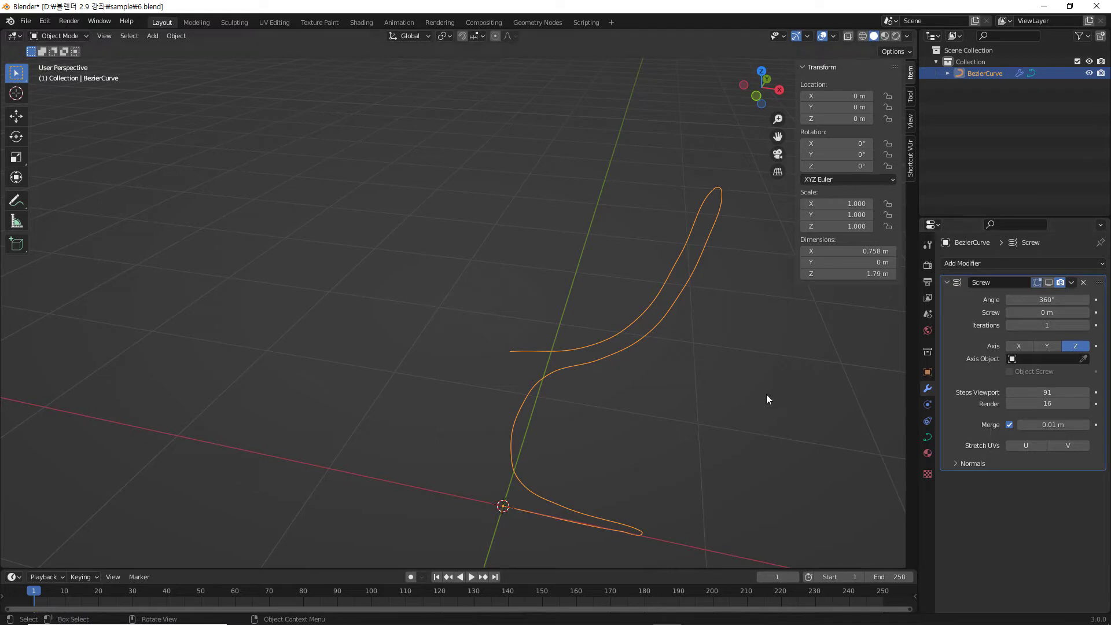
left_click(1048, 282)
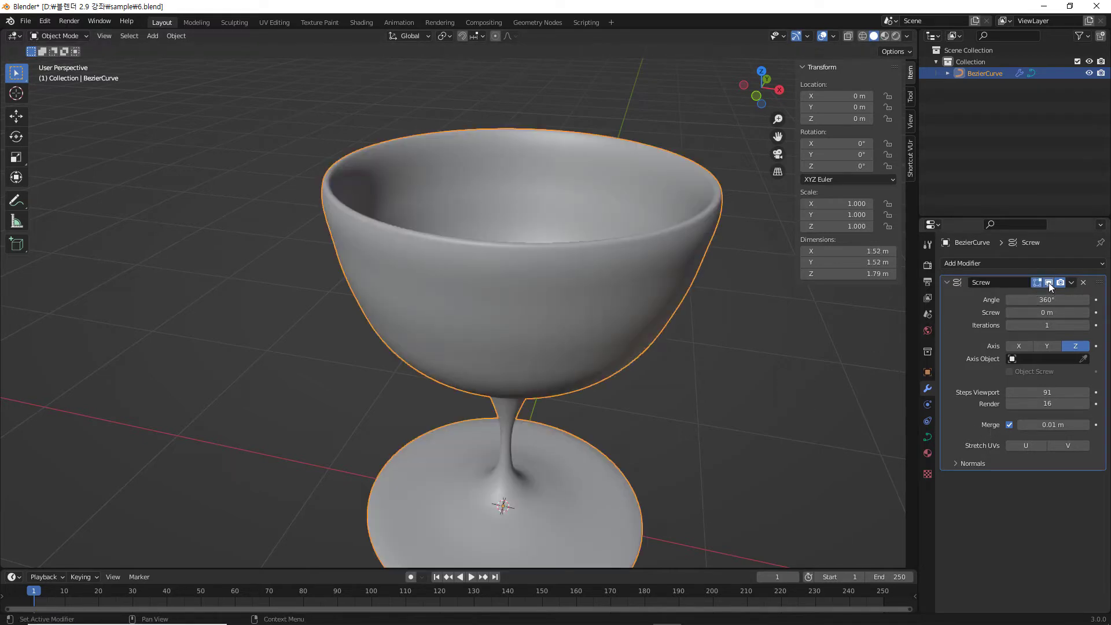
- Try a Screw angle of 349° to open a gap in the goblet, and return the angle to 360°
scroll(731, 373, "up", 3)
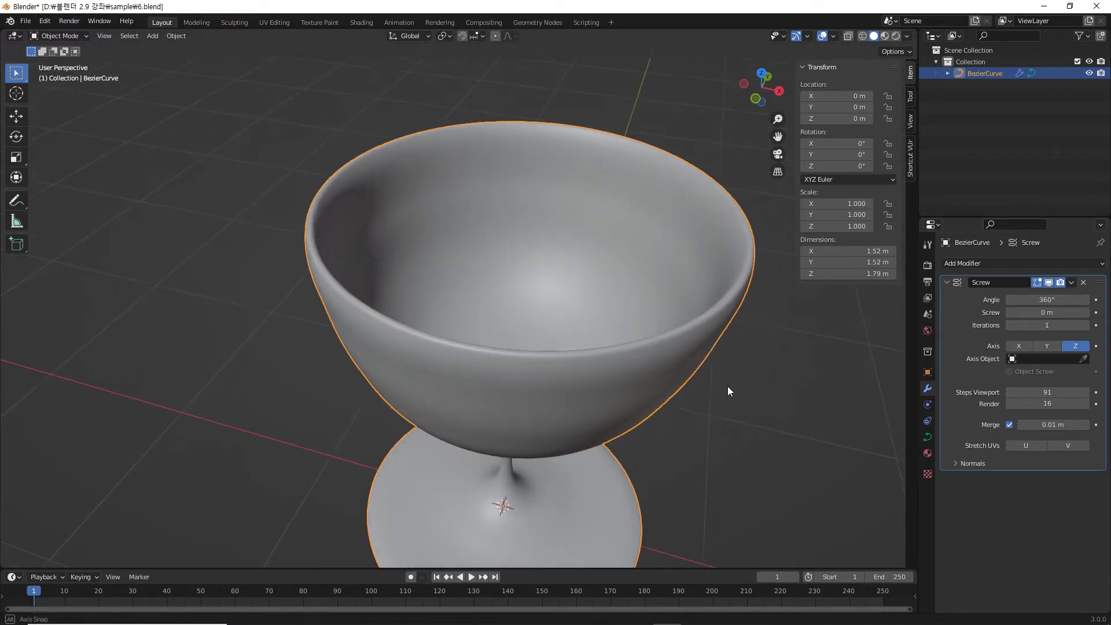
left_click_drag(1070, 299, 1050, 299)
middle_click_drag(795, 345, 645, 294)
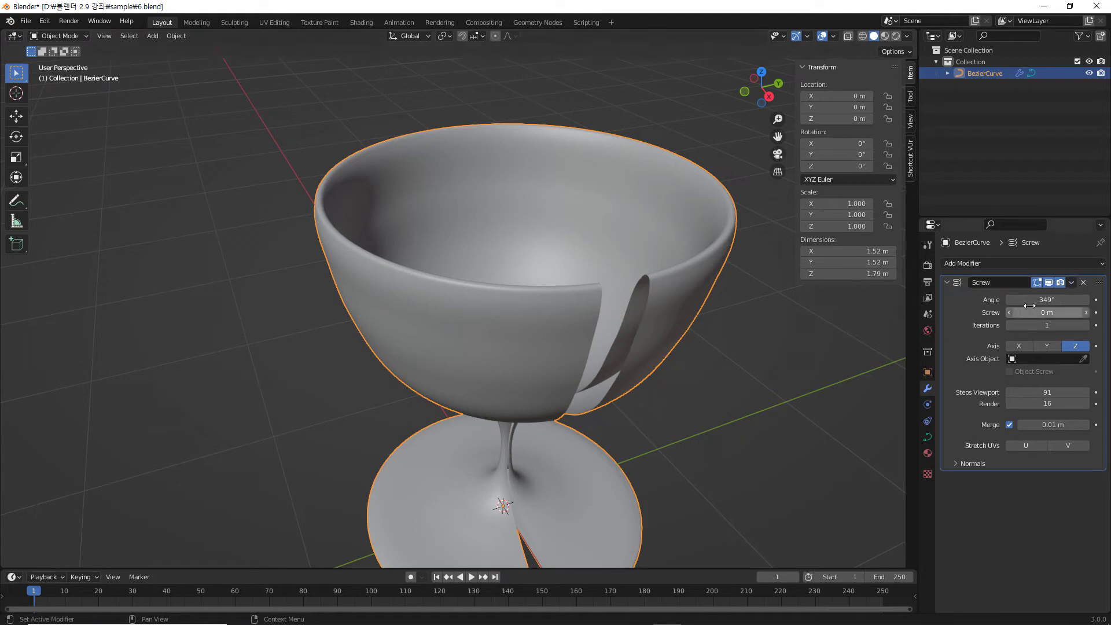
left_click(1047, 299)
type("360")
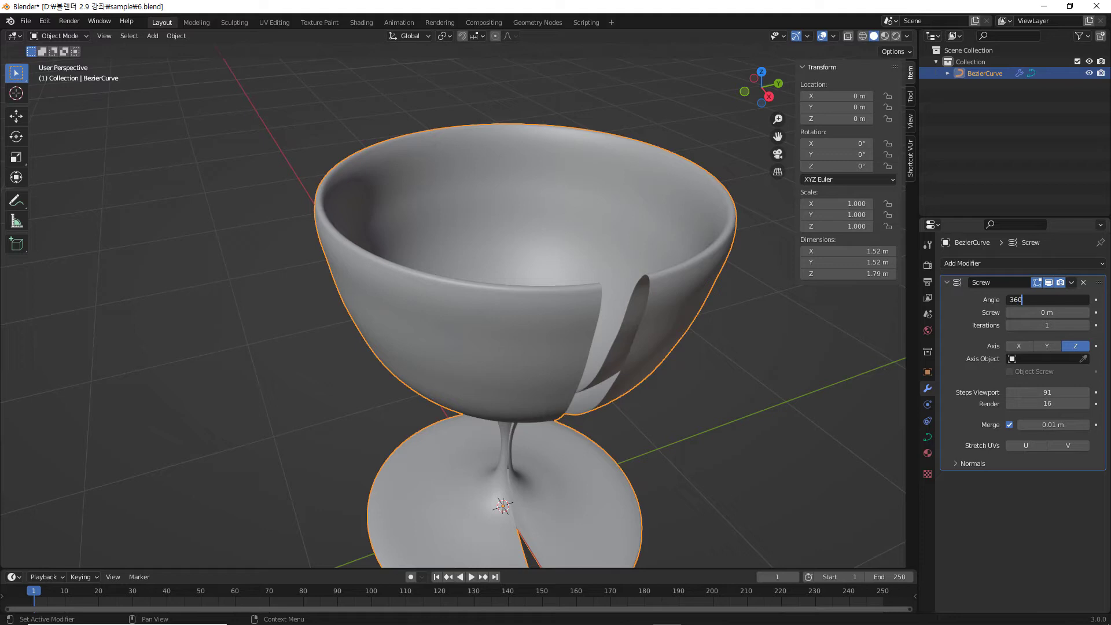
key("Return")
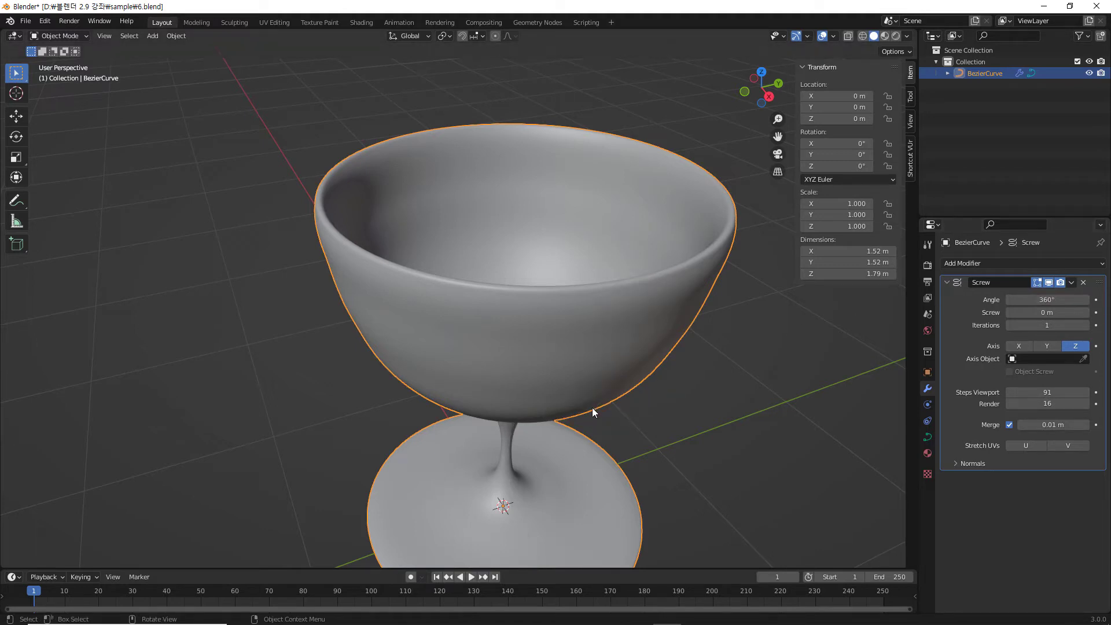
- From the front, compare the goblet with its original profile by turning the Screw modifier's viewport display off and on
middle_click_drag(590, 412, 614, 398)
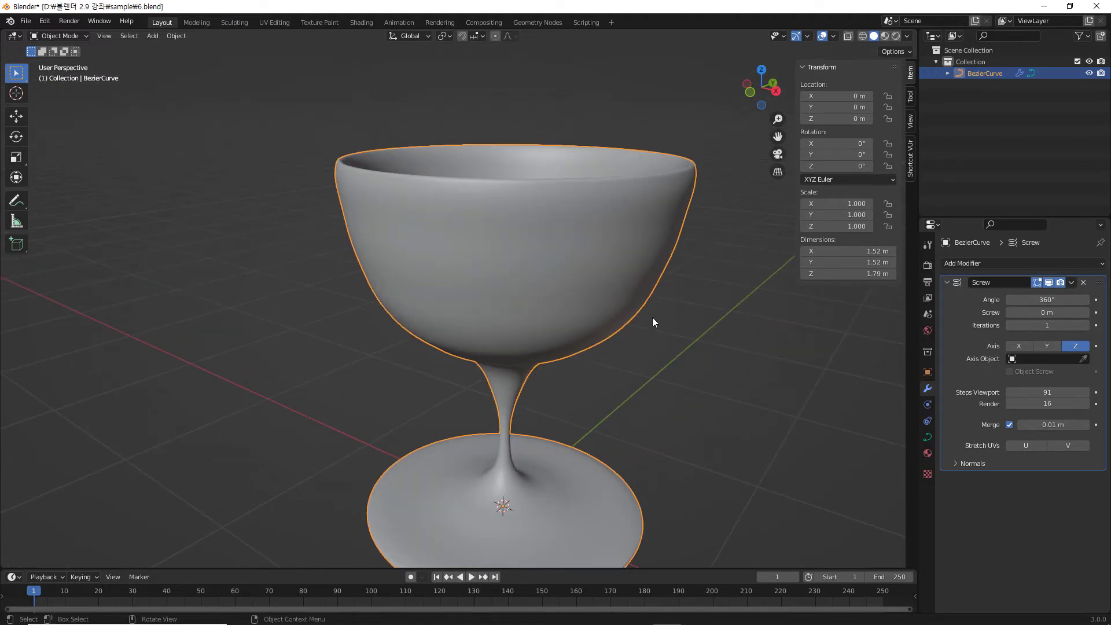
key("KP_1")
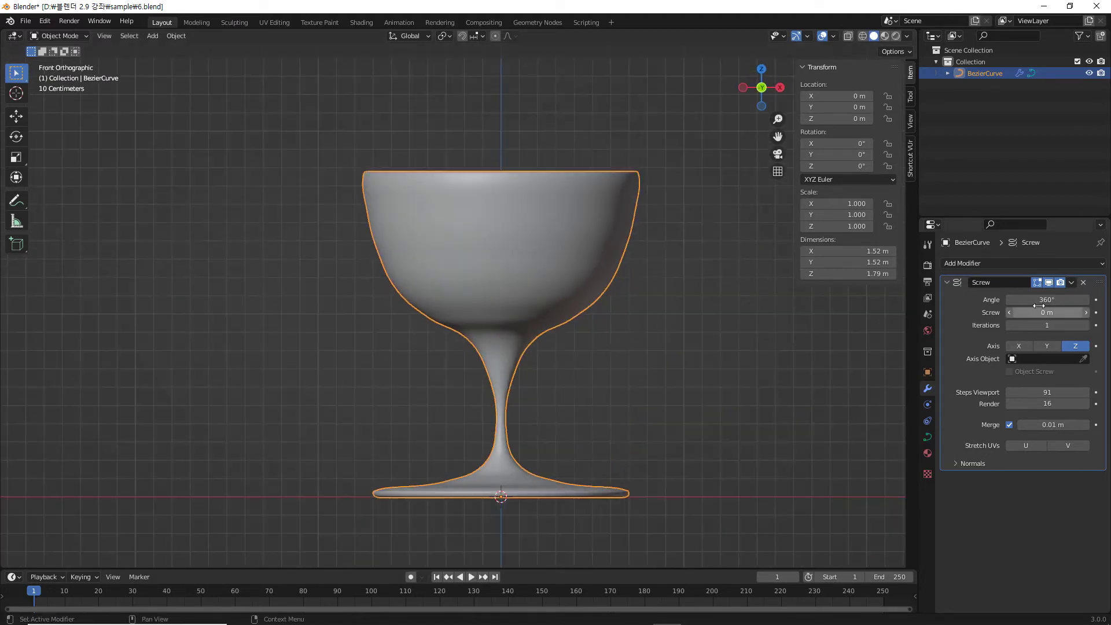
left_click(1048, 282)
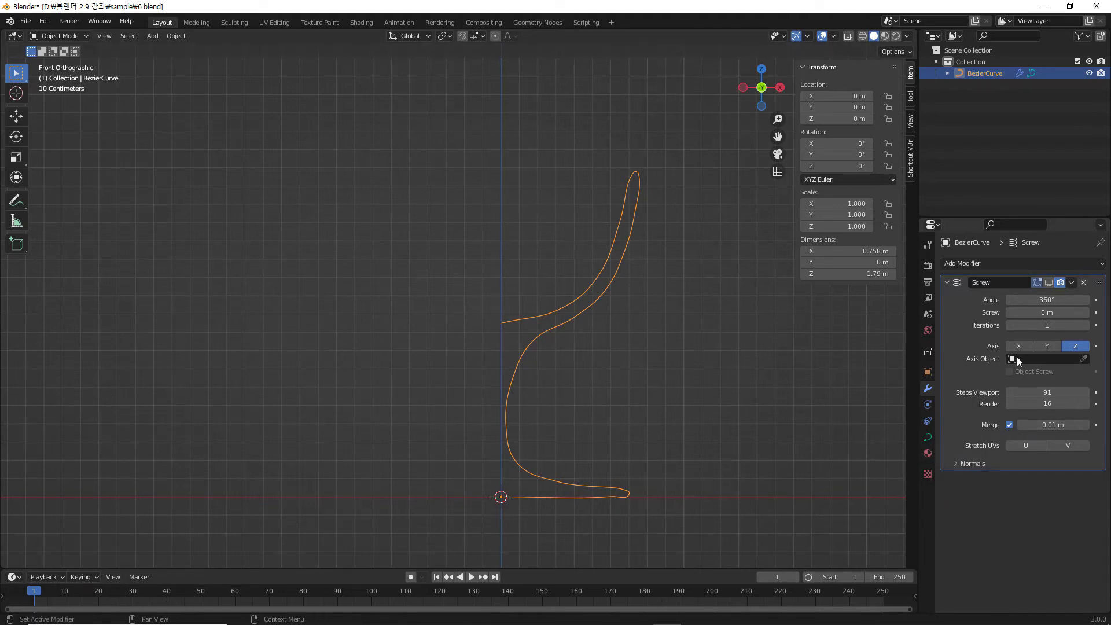
left_click(1047, 282)
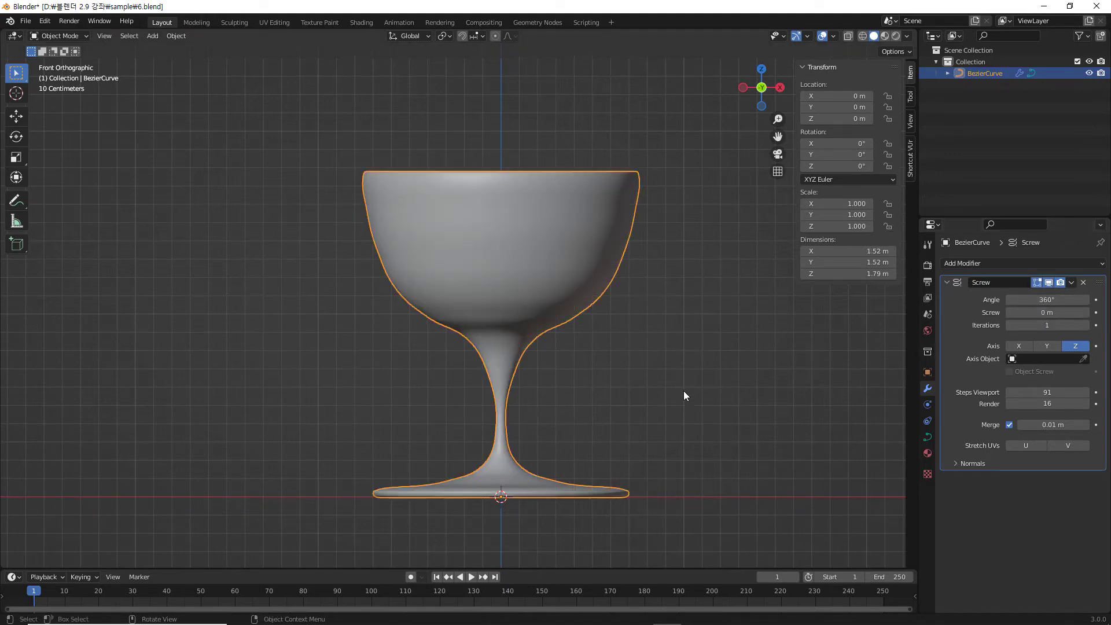
- Expand the Screw modifier's Normals options and check the effect of Smooth Shading on the goblet
middle_click_drag(682, 390, 707, 447)
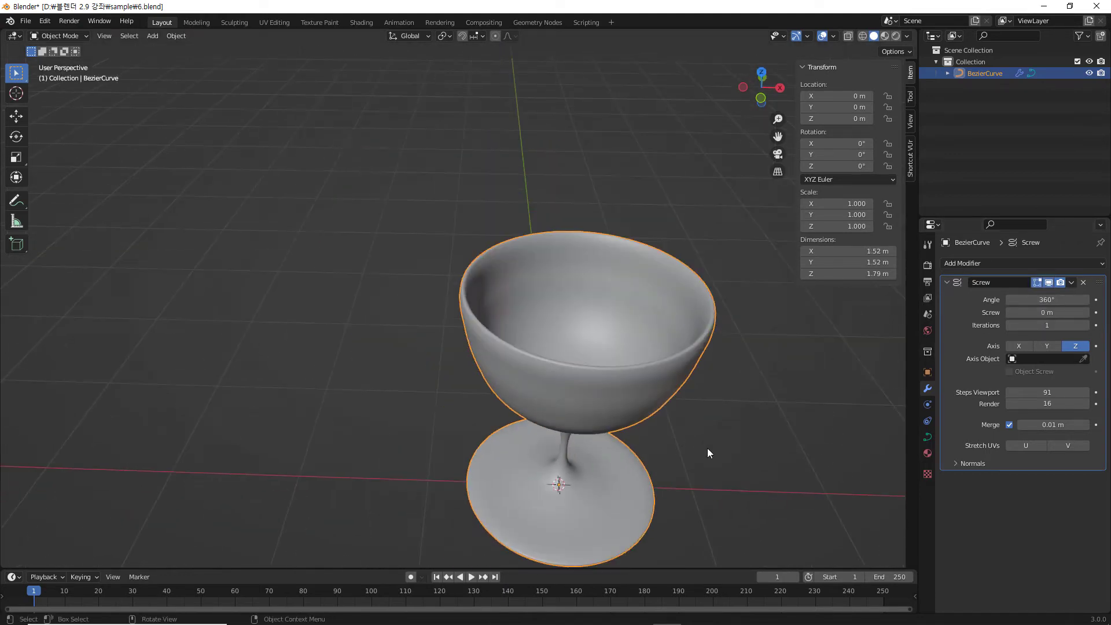
left_click(955, 463)
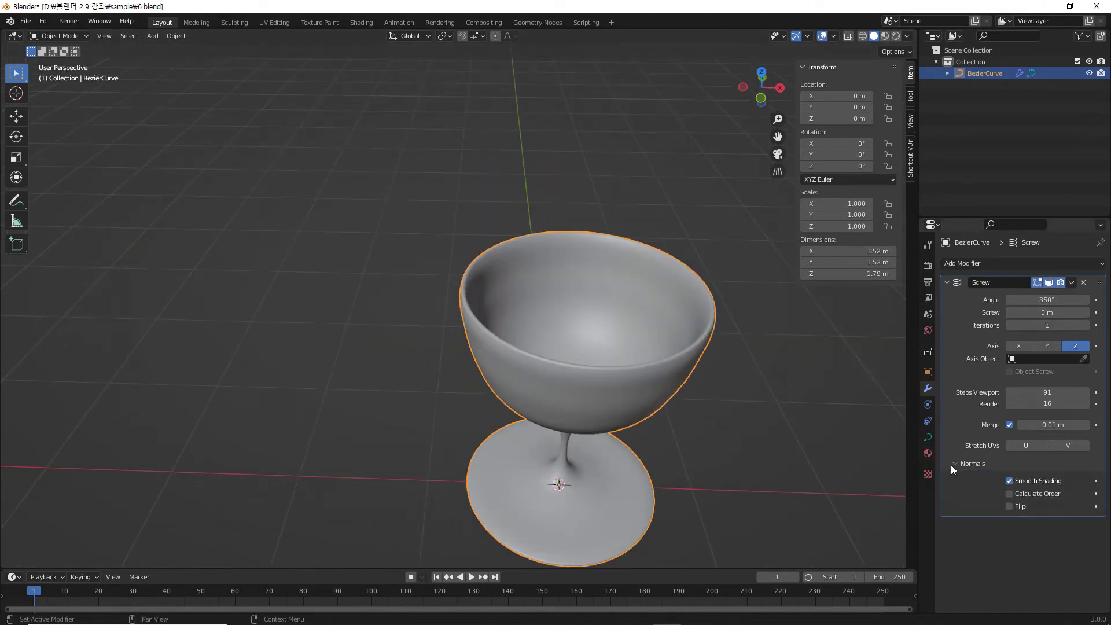
left_click(1009, 480)
middle_click_drag(793, 418, 792, 393)
scroll(637, 342, "up", 2)
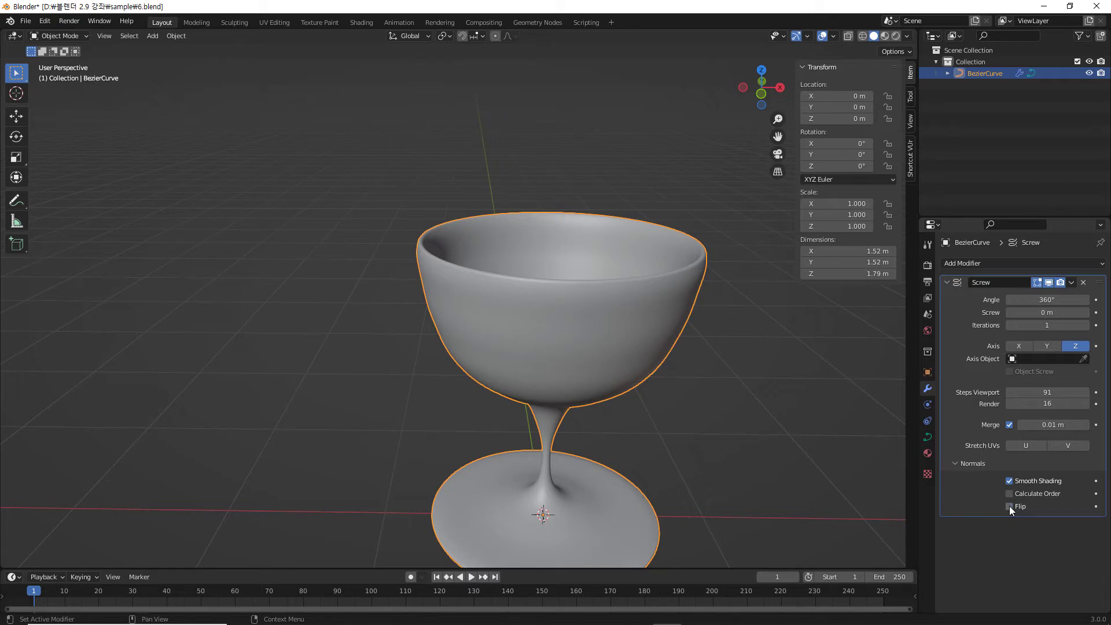
- Hide the goblet curve in the viewport and add a Bezier circle at the world origin
scroll(798, 398, "down", 2)
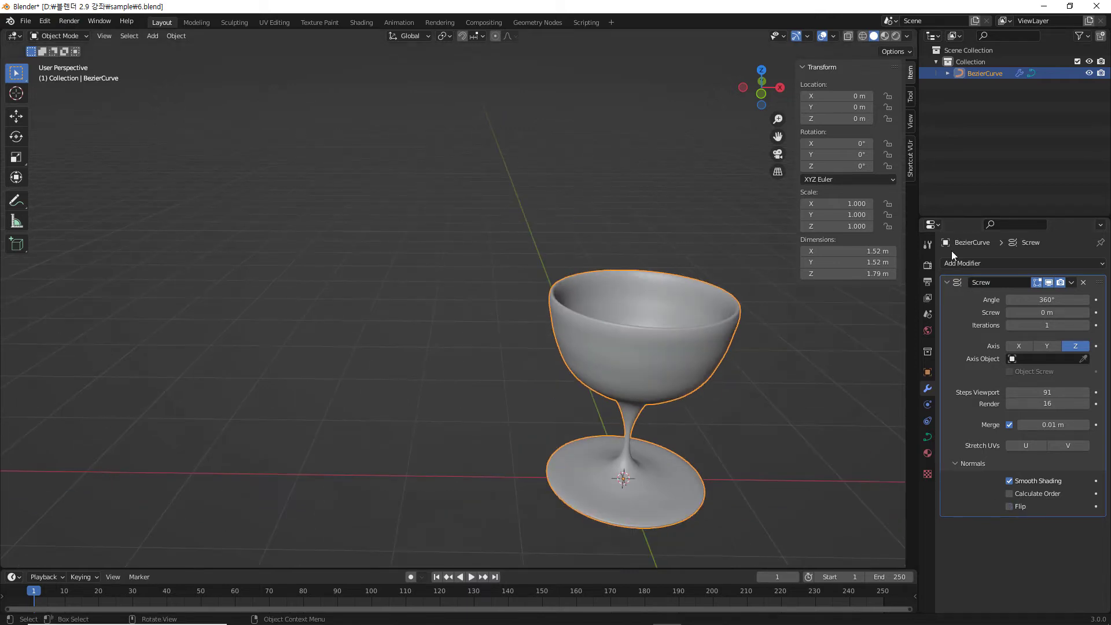
left_click(1088, 73)
middle_click_drag(645, 414, 575, 378, "shift")
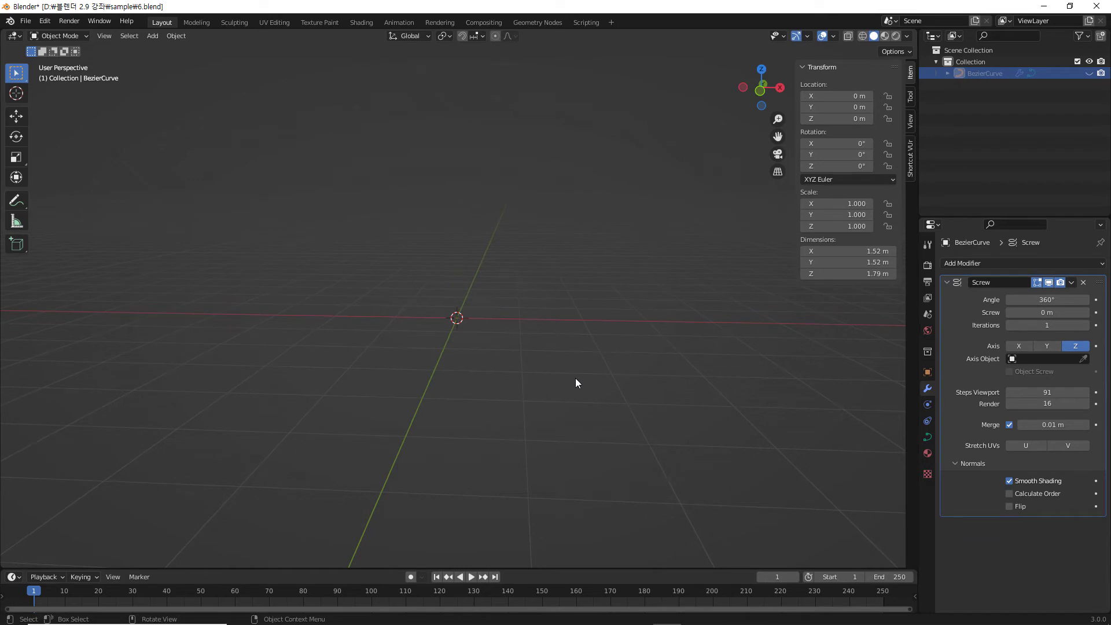
key("shift")
key("shift+a")
mouse_move(574, 378)
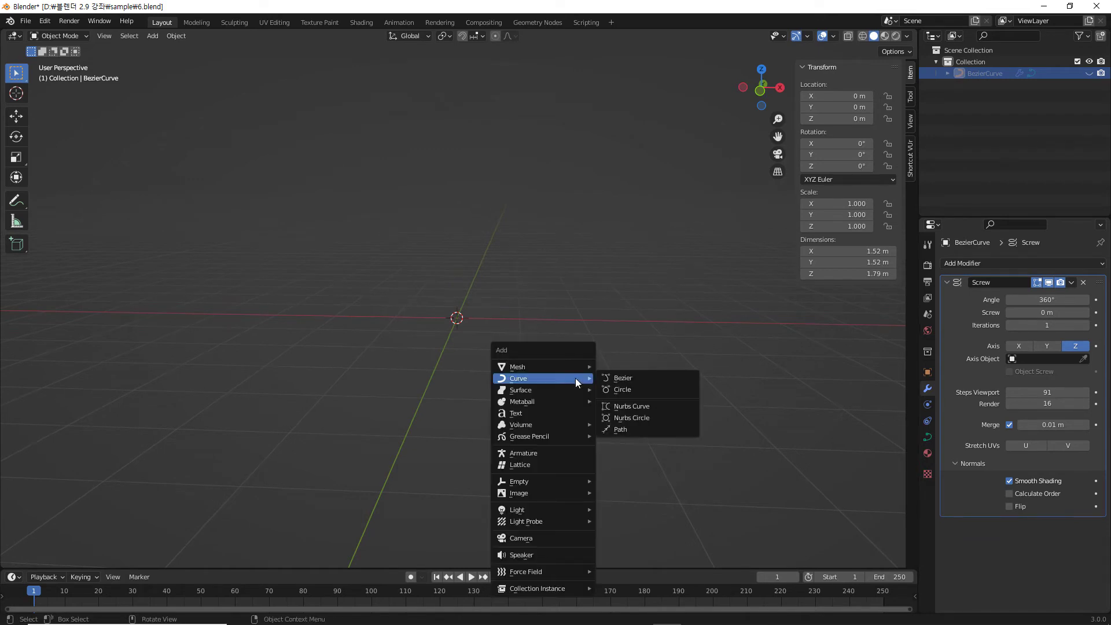
left_click(631, 388)
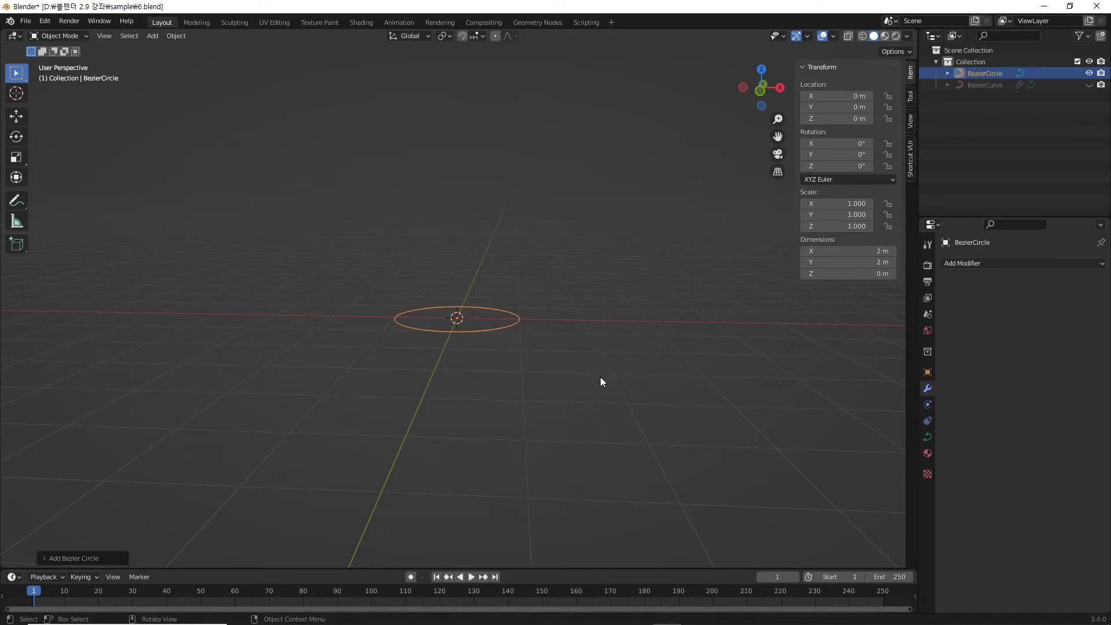
- Rotate the Bezier circle 90° about the X axis so it stands upright
scroll(542, 341, "down", 5)
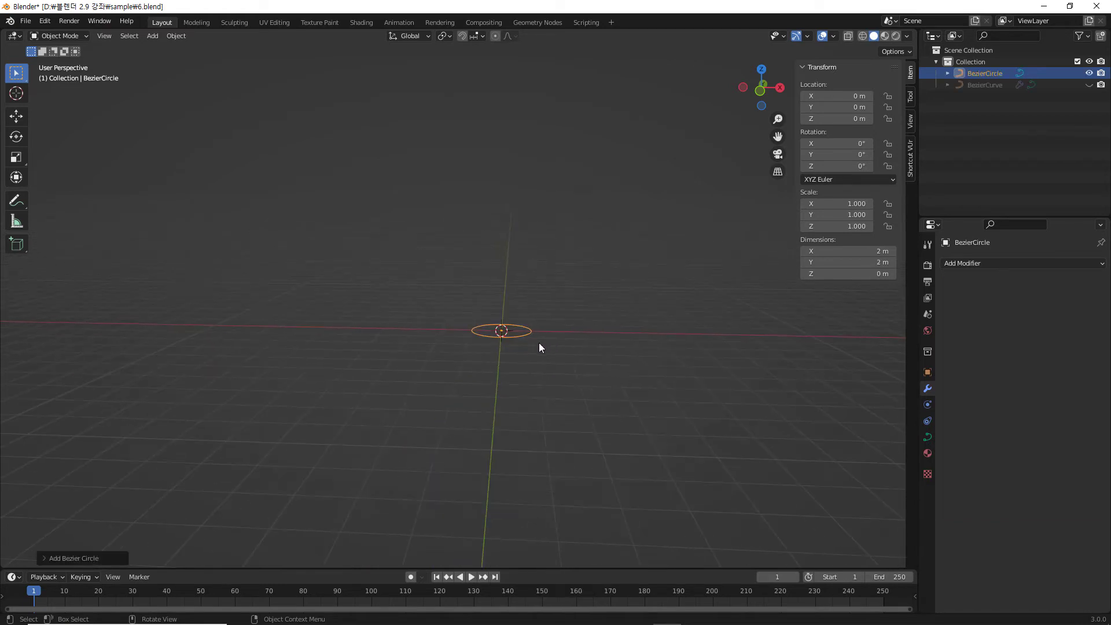
mouse_move(540, 343)
middle_mouse_down()
mouse_move(536, 331)
mouse_move(525, 369)
mouse_move(526, 339)
middle_mouse_up()
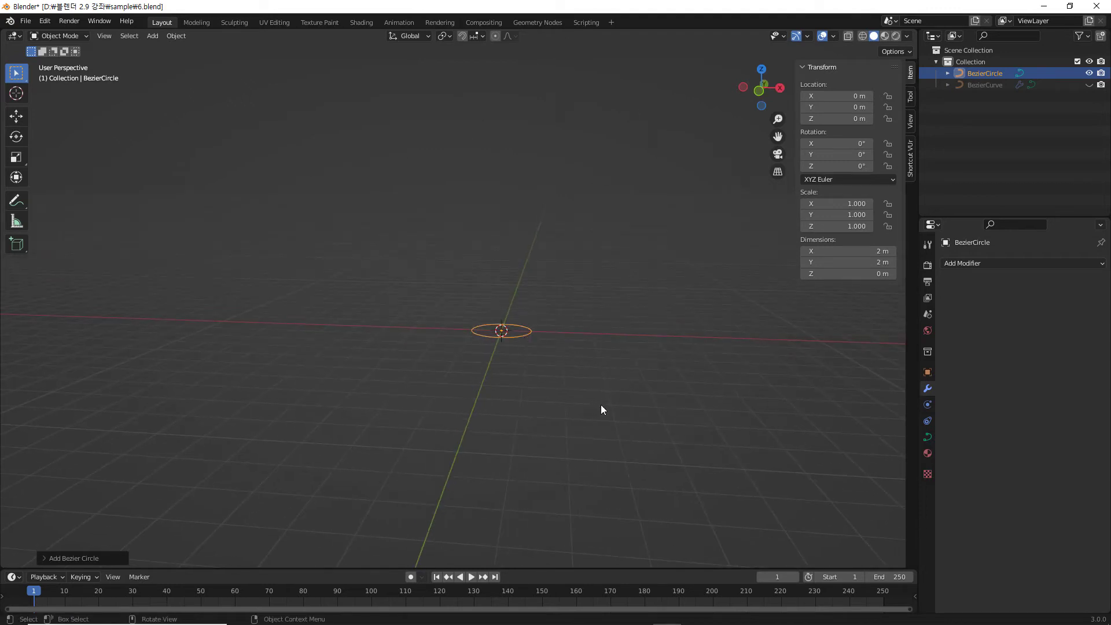
key("r")
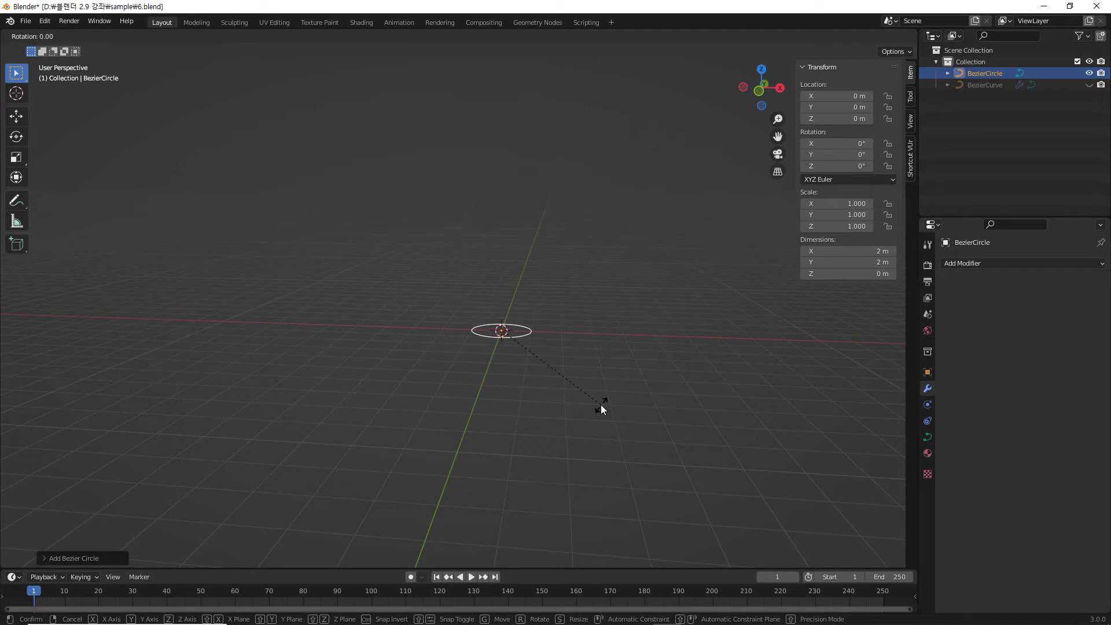
type("x90")
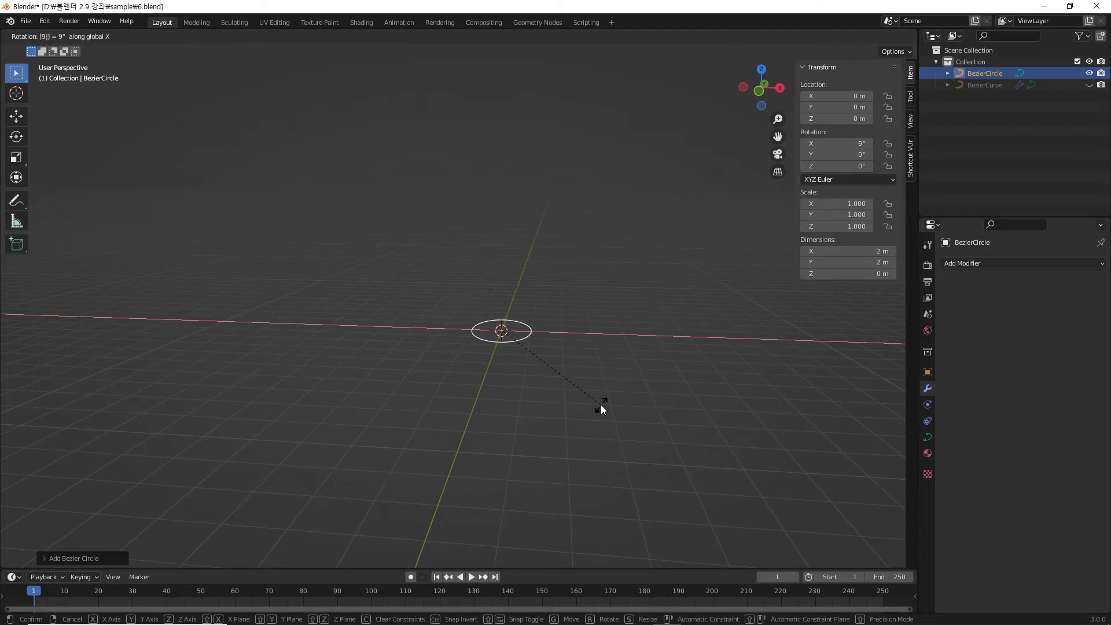
key("Return")
middle_click_drag(600, 405, 532, 416)
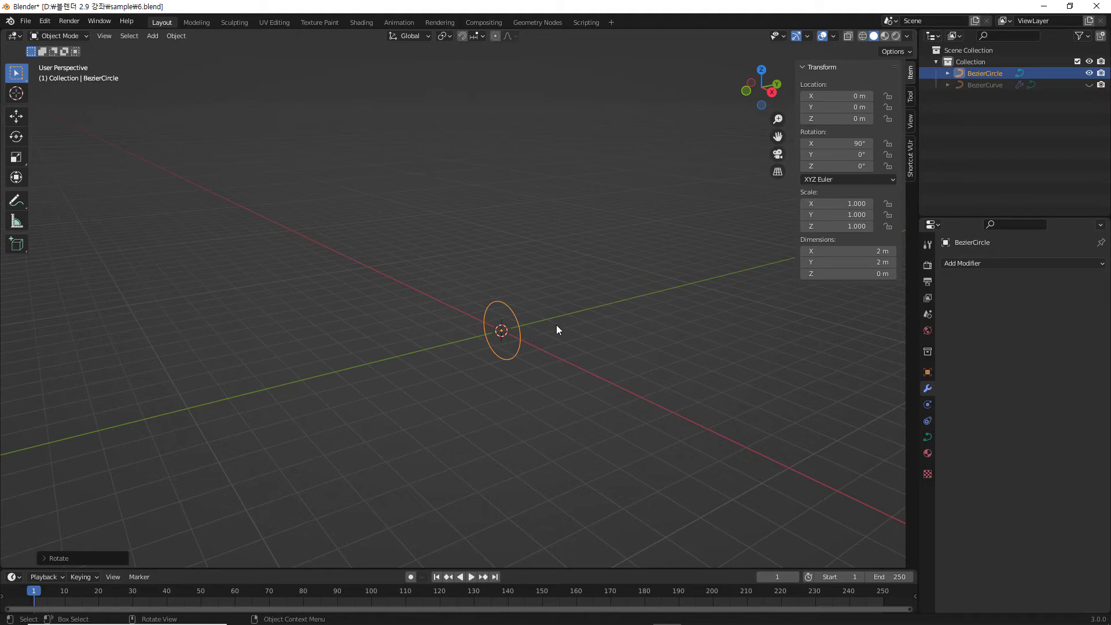
- Activate the Move tool, try shifting the circle along the Y axis, and clear its location
key("shift+space")
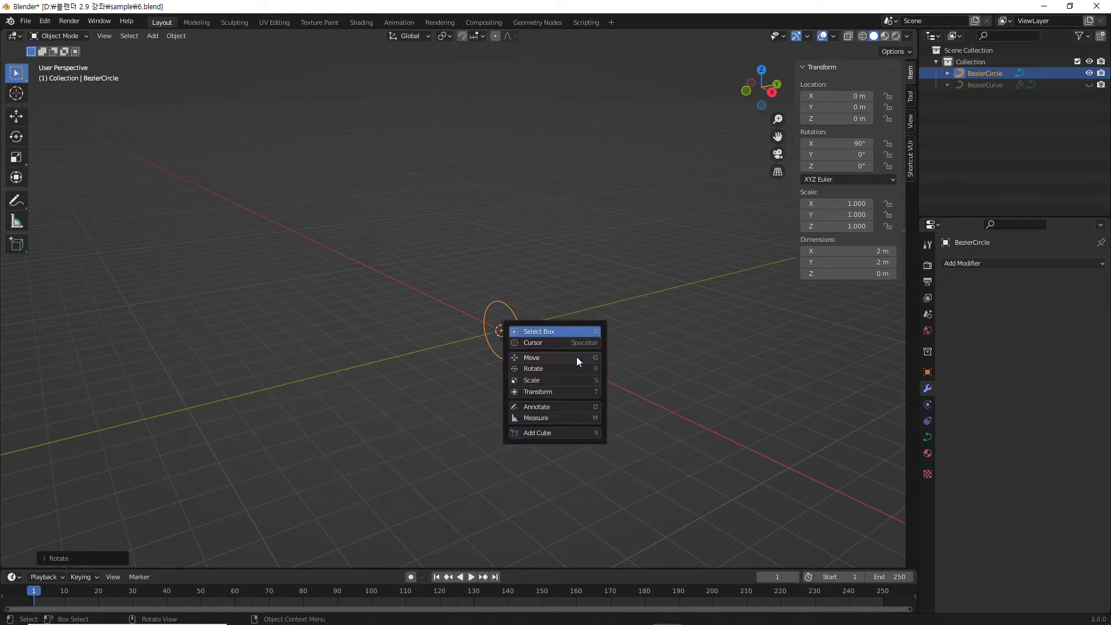
left_click(576, 356)
left_click_drag(538, 321, 620, 322)
key("alt+g")
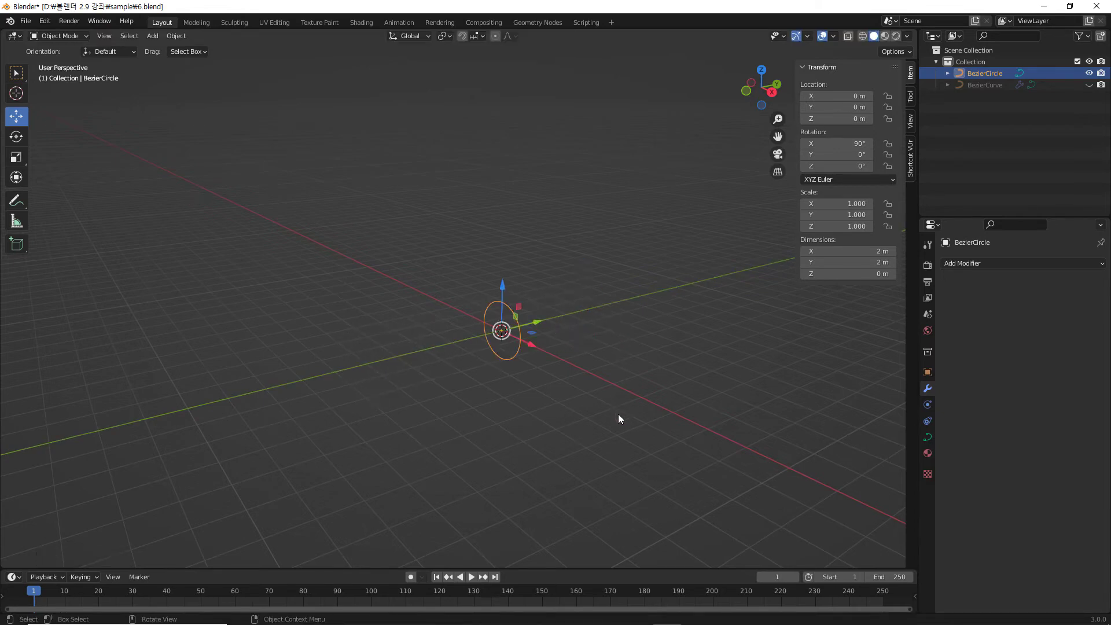
- Move the circle along the X axis to about 6.58 m from the world origin
middle_click_drag(617, 414, 695, 439)
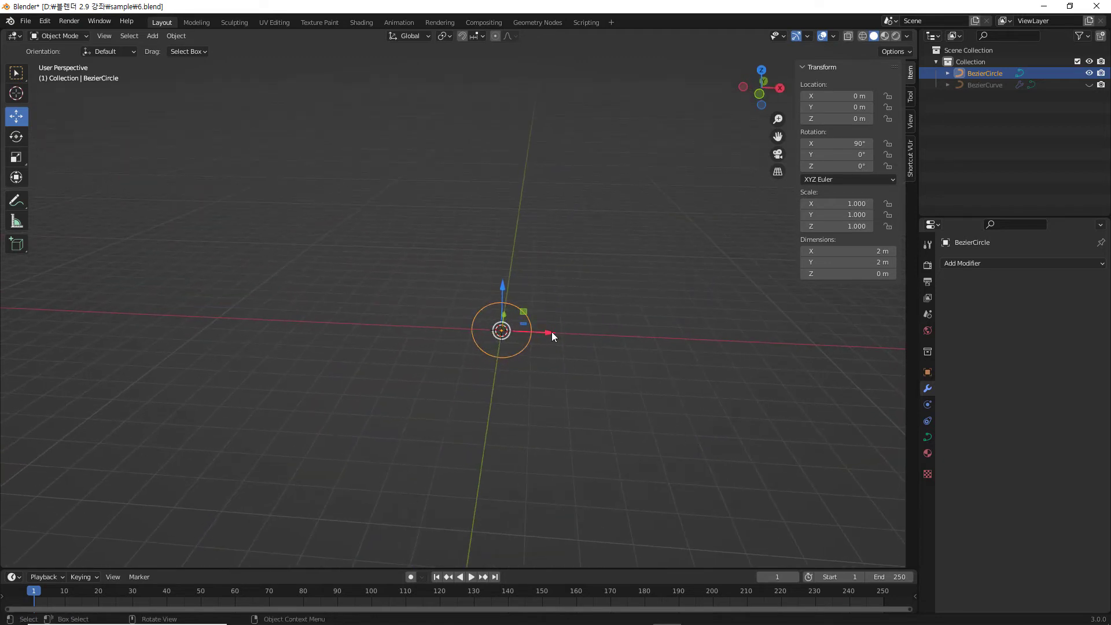
left_click_drag(550, 331, 758, 348)
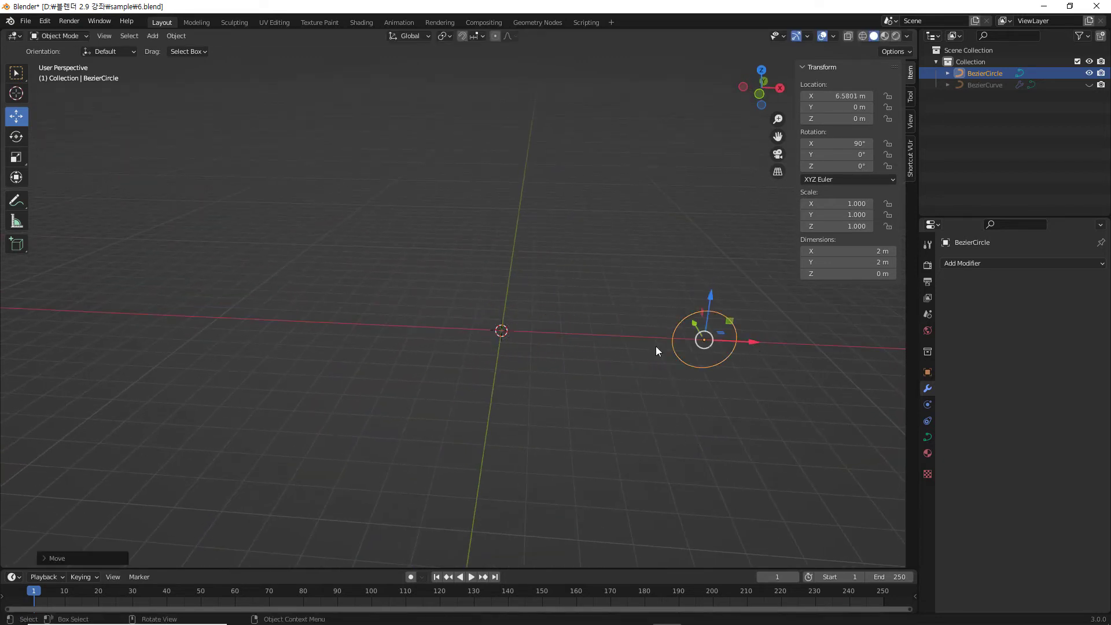
mouse_move(590, 401)
middle_mouse_down()
mouse_move(600, 443)
mouse_move(589, 426)
mouse_move(598, 408)
middle_mouse_up()
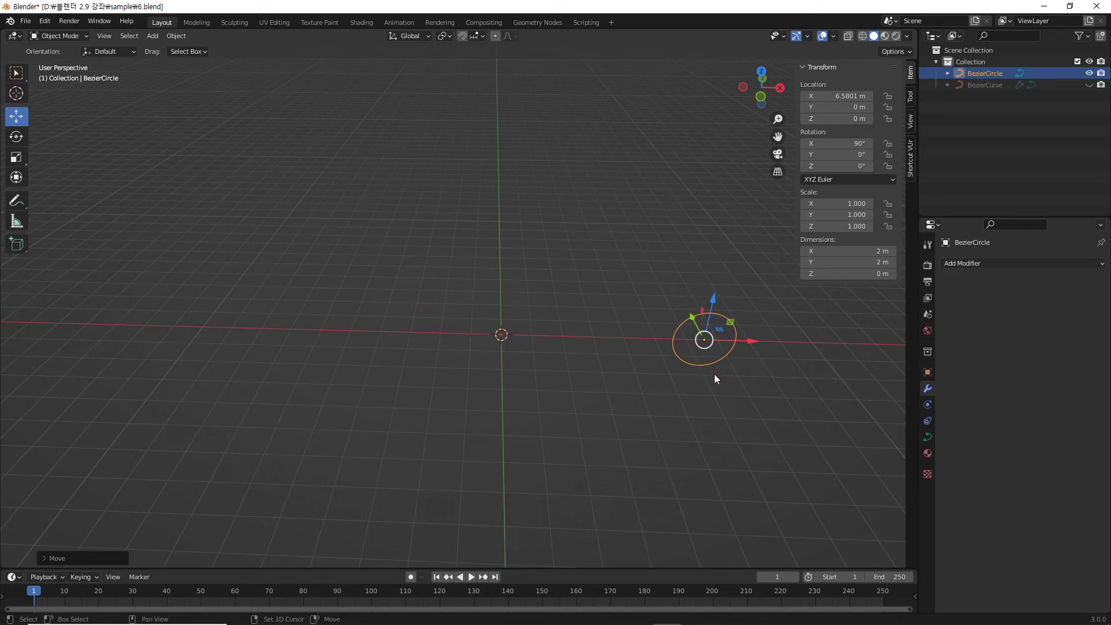
middle_click_drag(714, 374, 674, 353)
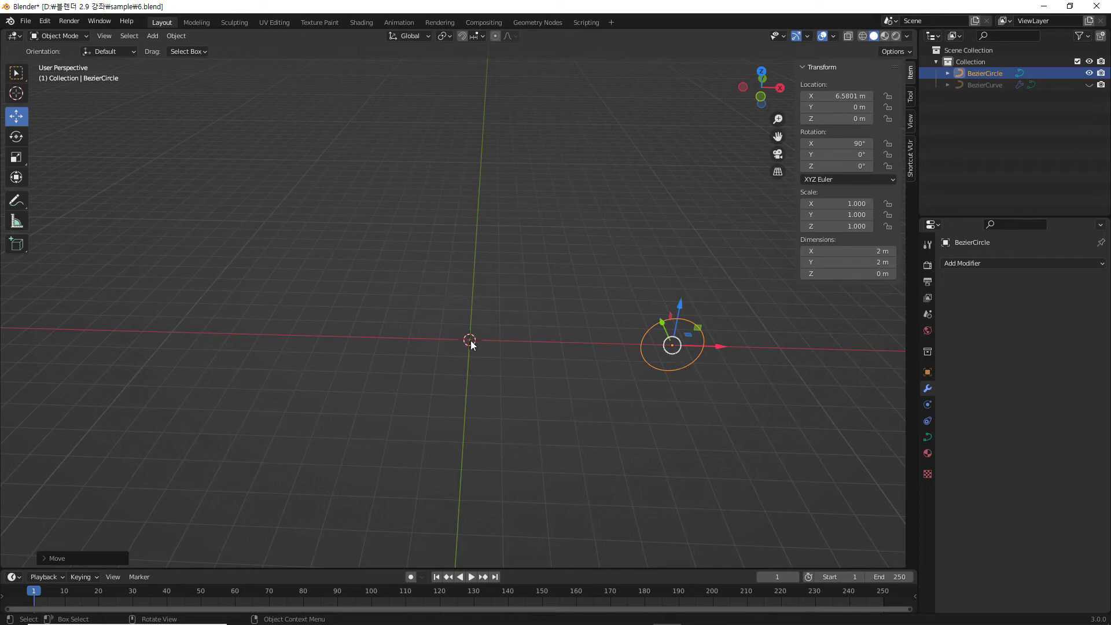
- Try to set the origin to the 3D cursor with the circle deselected
left_click(606, 411)
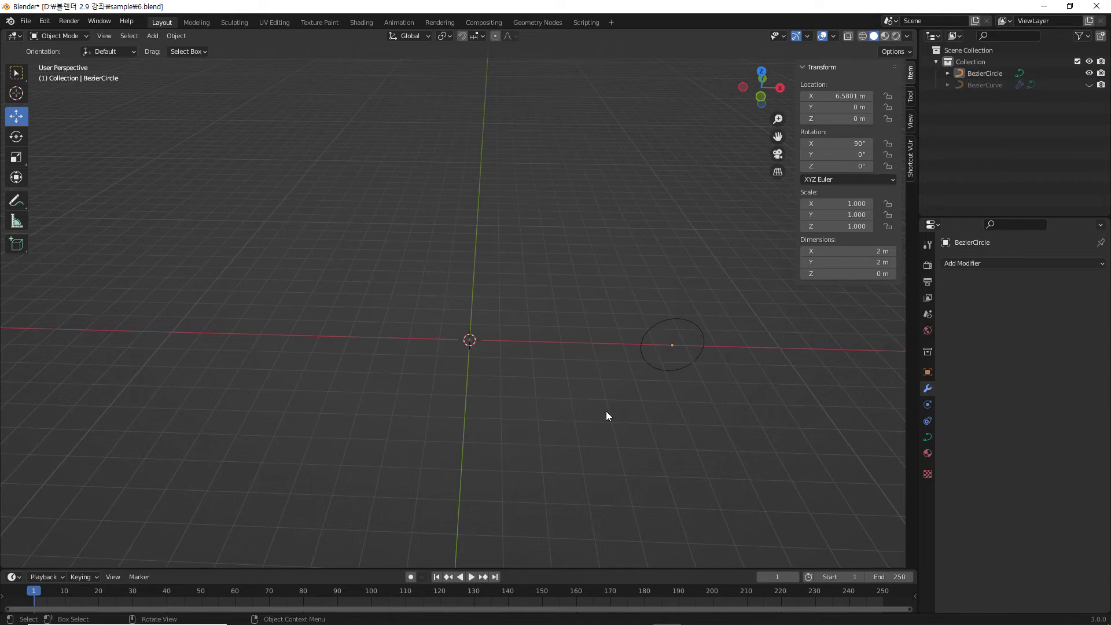
right_click(605, 411)
mouse_move(605, 410)
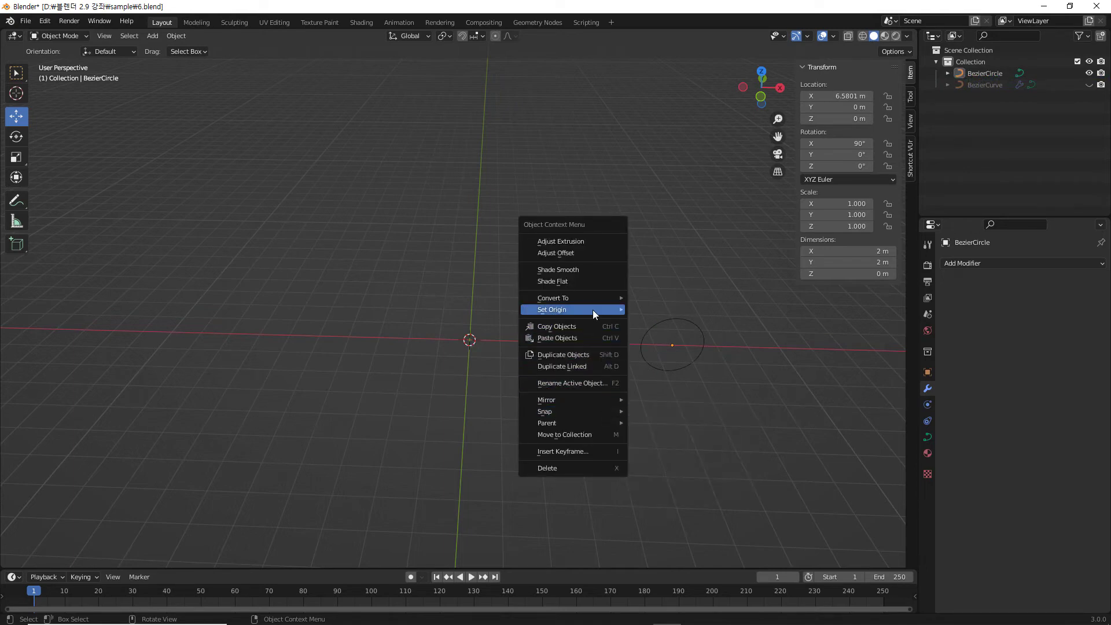
mouse_move(592, 310)
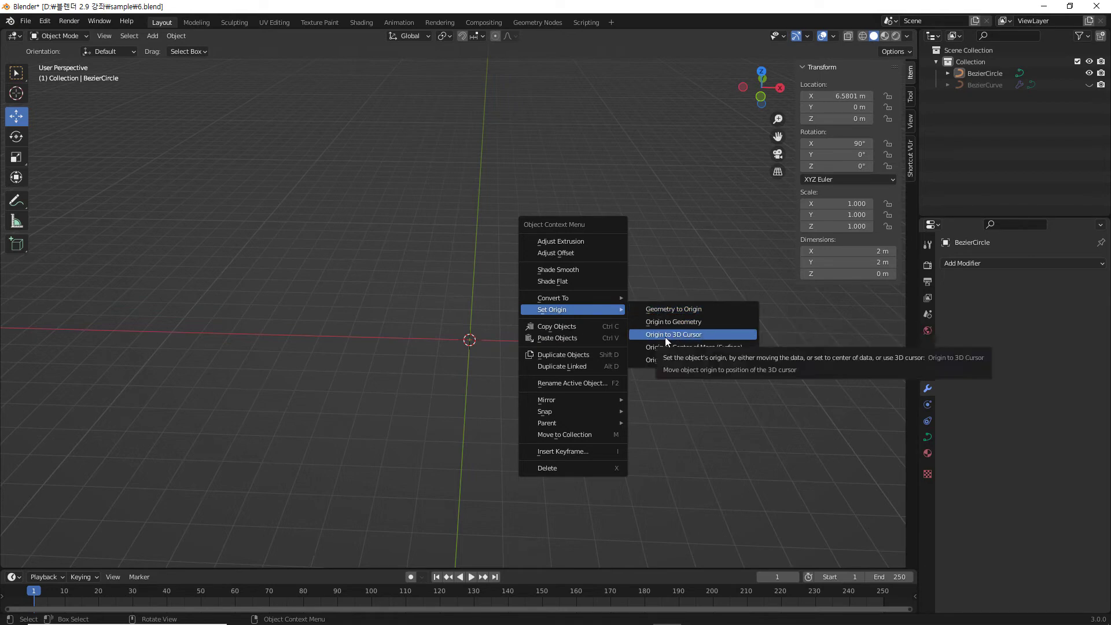
left_click(682, 335)
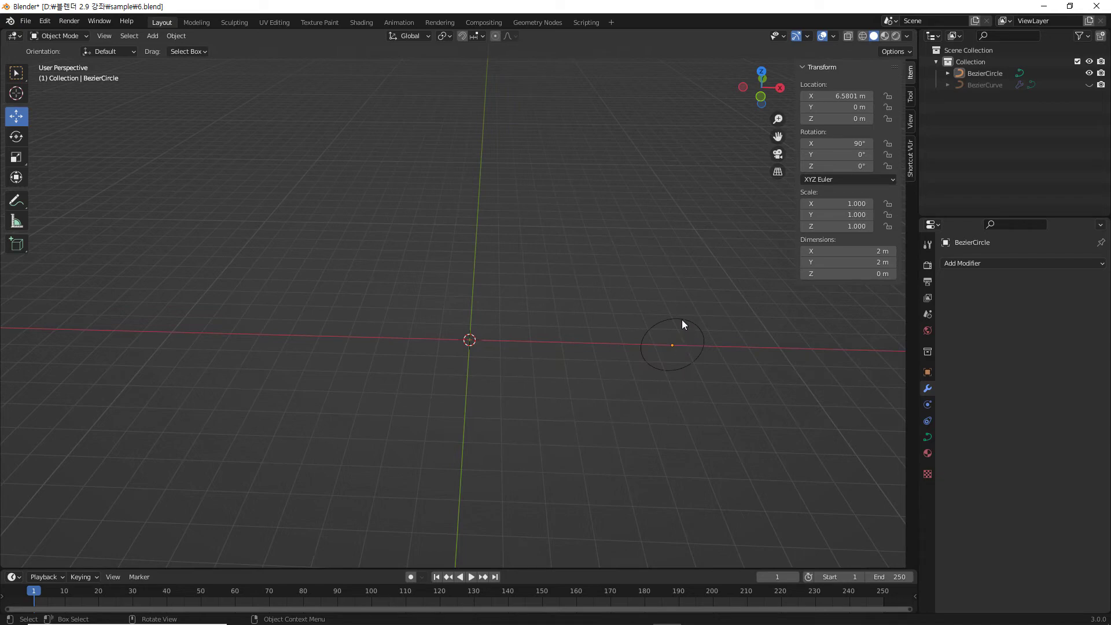
- Select the Bezier circle and set its origin to the 3D cursor
left_click(682, 322)
right_click(703, 390)
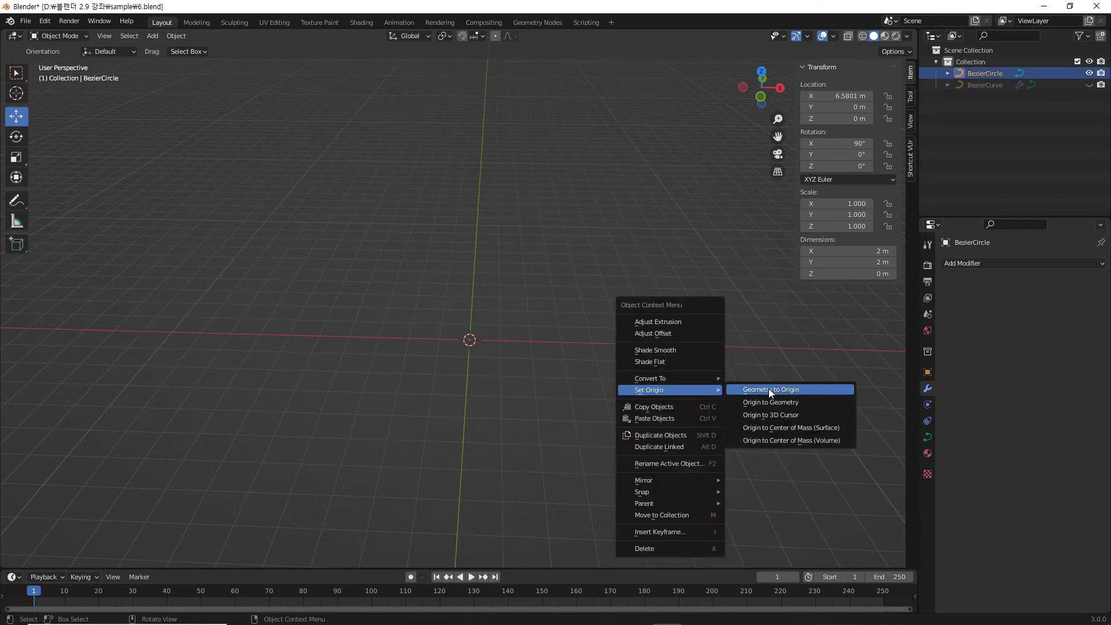
left_click(775, 413)
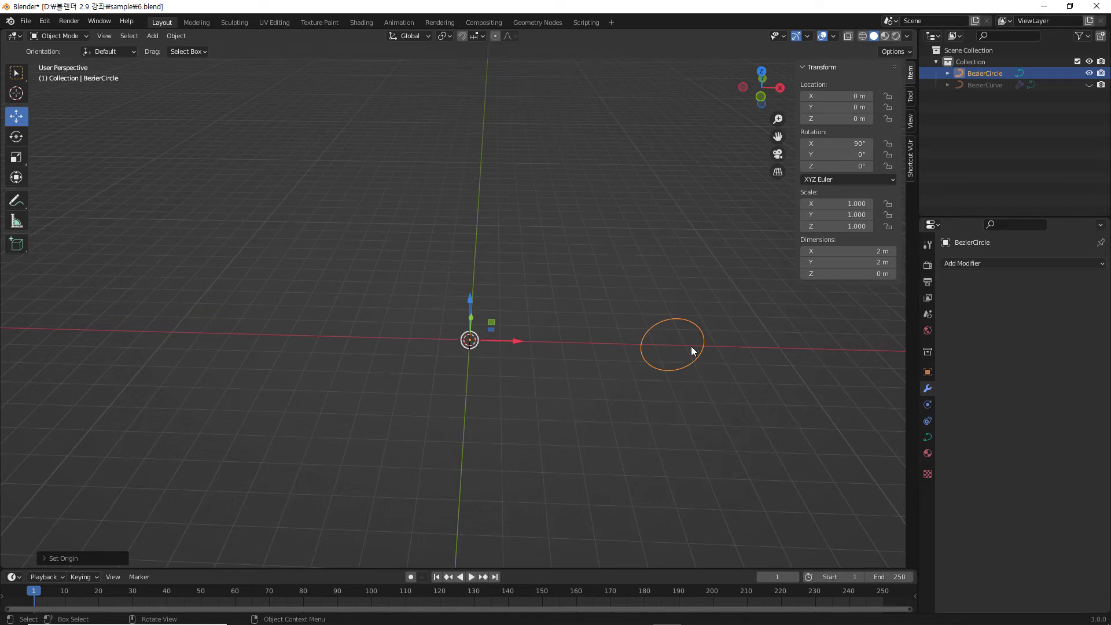
middle_click_drag(593, 456, 595, 459)
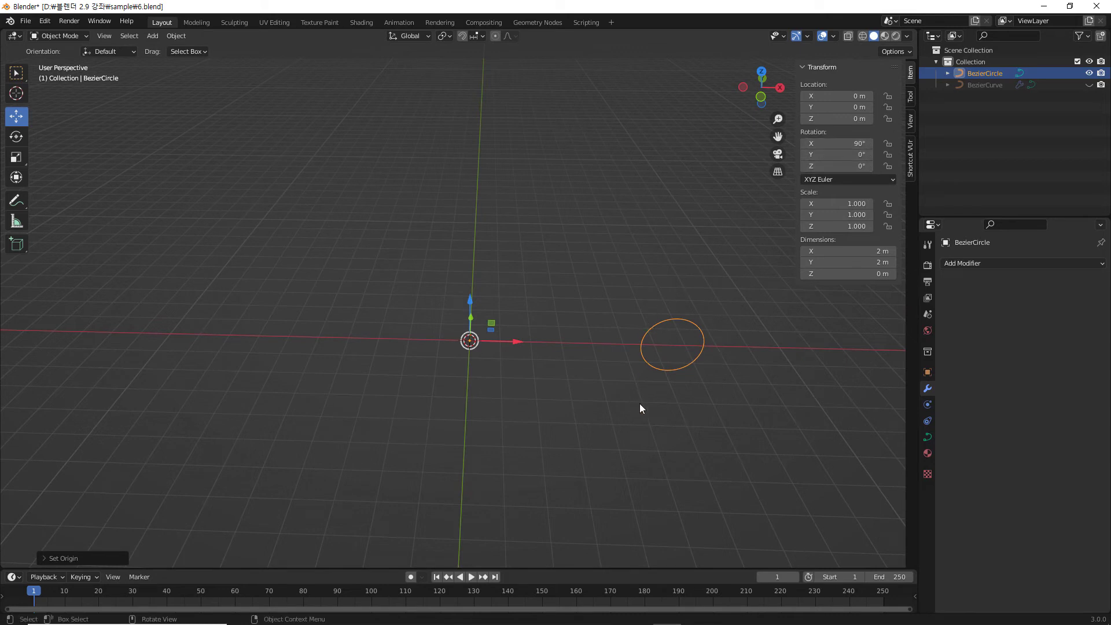
- Apply the rotation of the Bezier circle
key("ctrl+a")
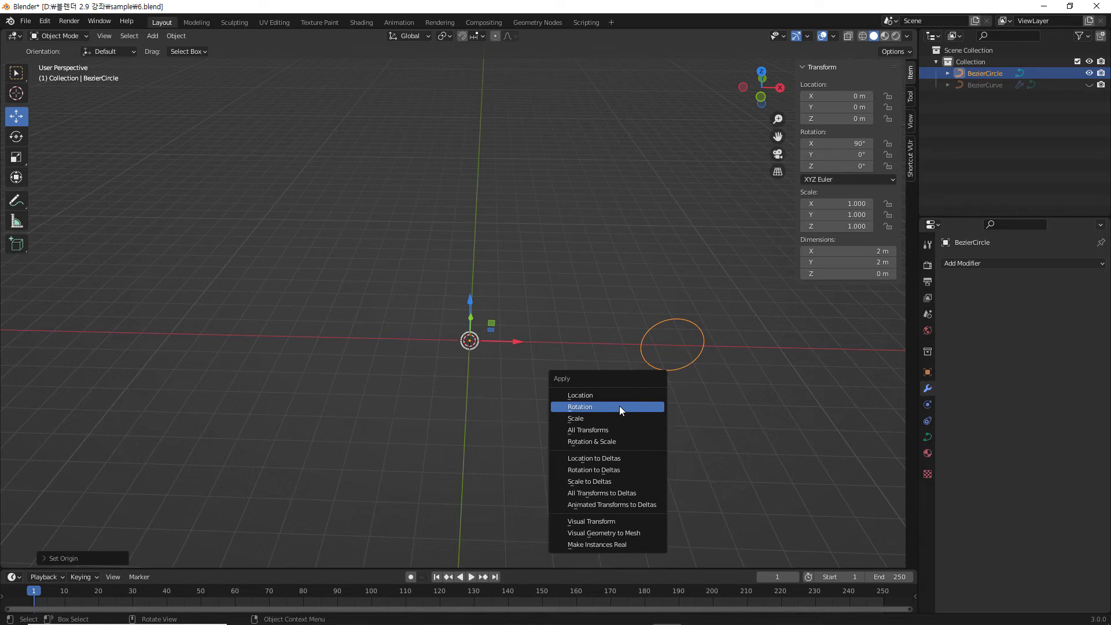
left_click(618, 406)
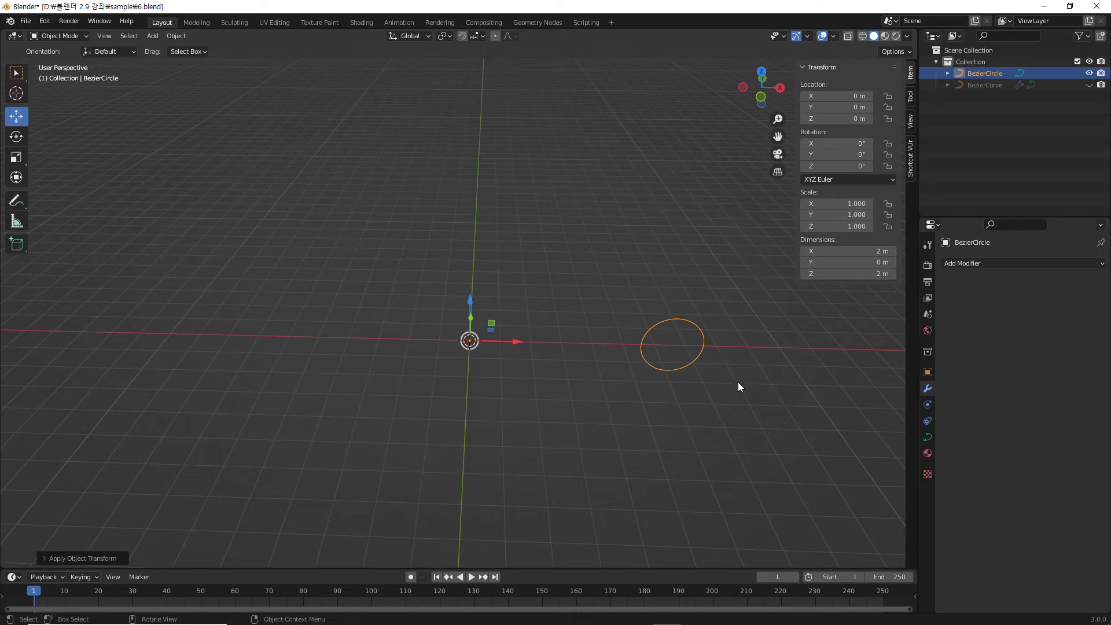
middle_click_drag(738, 383, 671, 389)
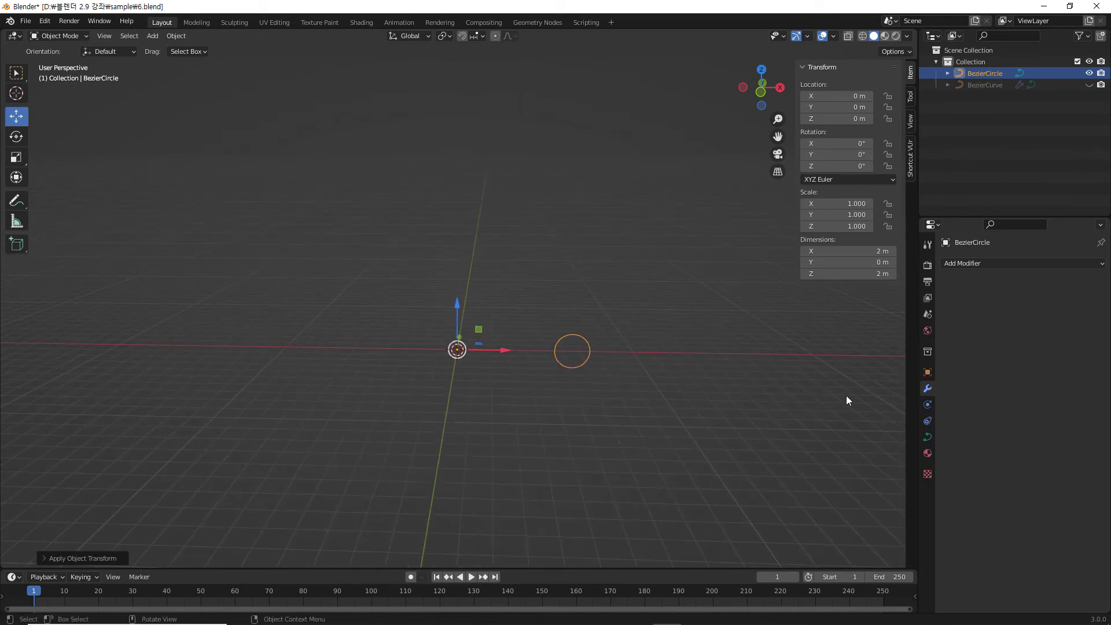
- Add a Screw modifier to the circle and set its viewport steps to 47 and render steps to 21
left_click(997, 264)
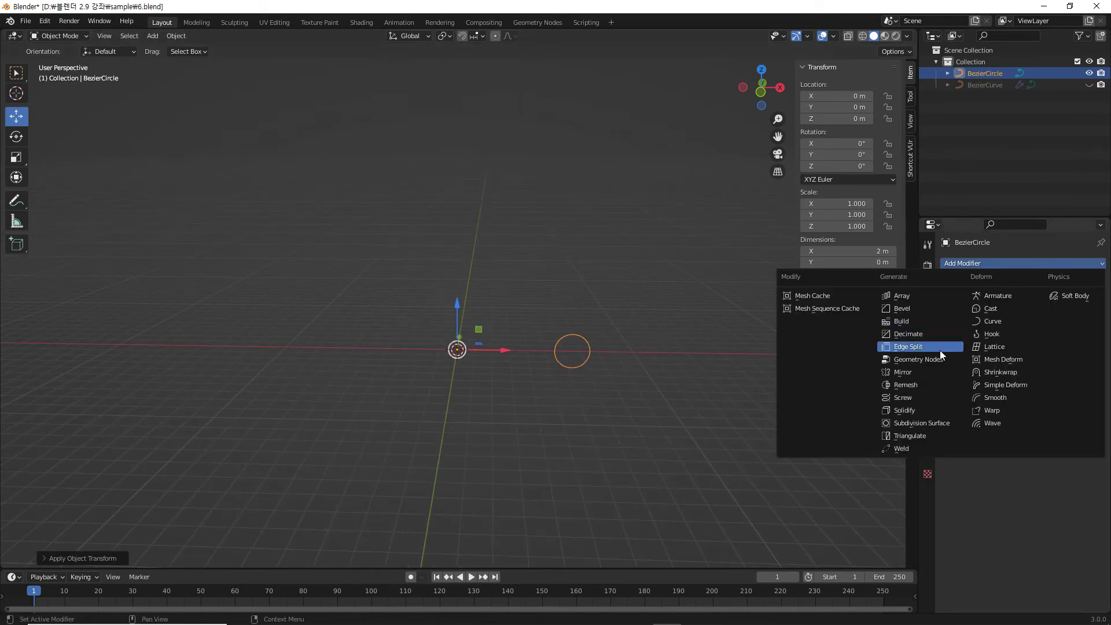
left_click(901, 397)
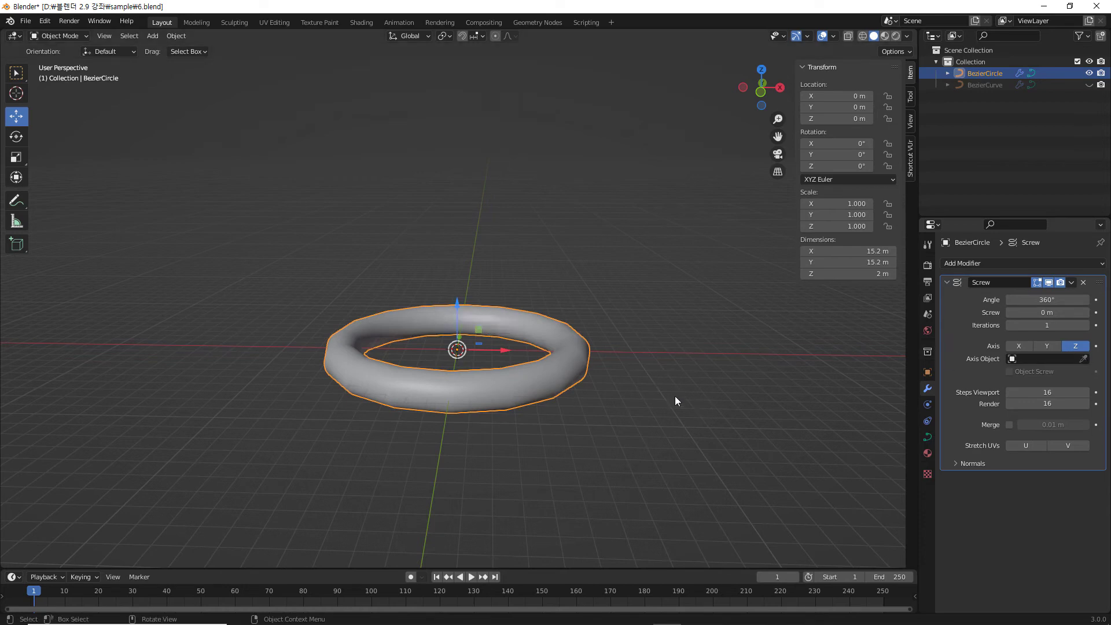
mouse_move(1047, 393)
left_mouse_down()
mouse_move(1081, 392)
mouse_move(1053, 403)
mouse_move(1041, 392)
left_mouse_up()
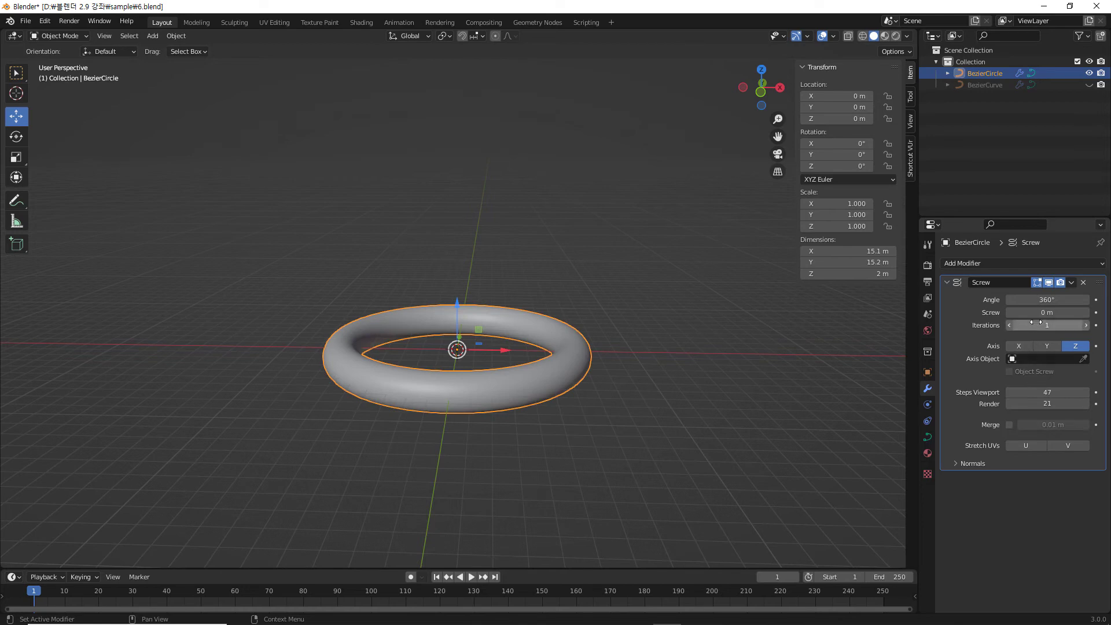
- Set the Screw modifier's angle to 720° and raise its screw offset to about 8.7 m to form a spring
left_click(1046, 300)
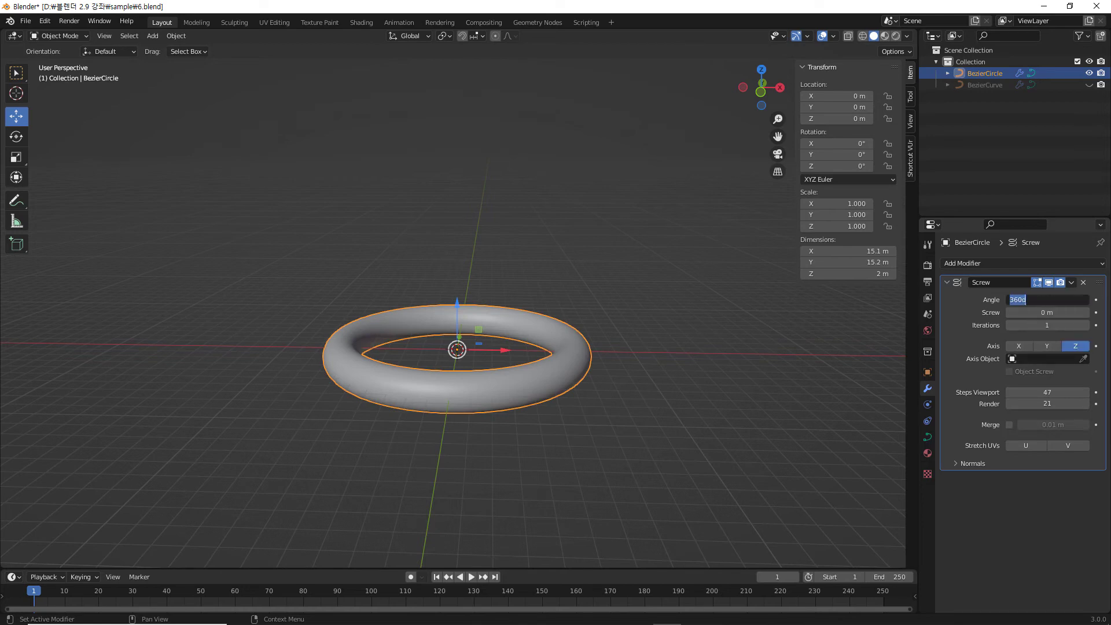
type("720")
key("Return")
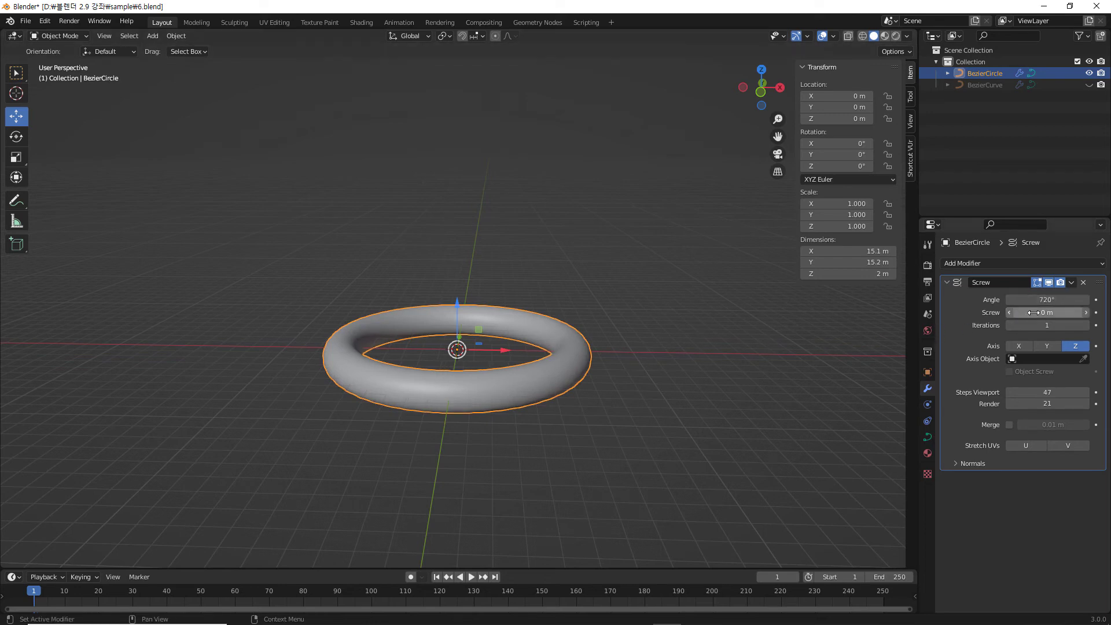
left_click_drag(1041, 312, 1084, 312)
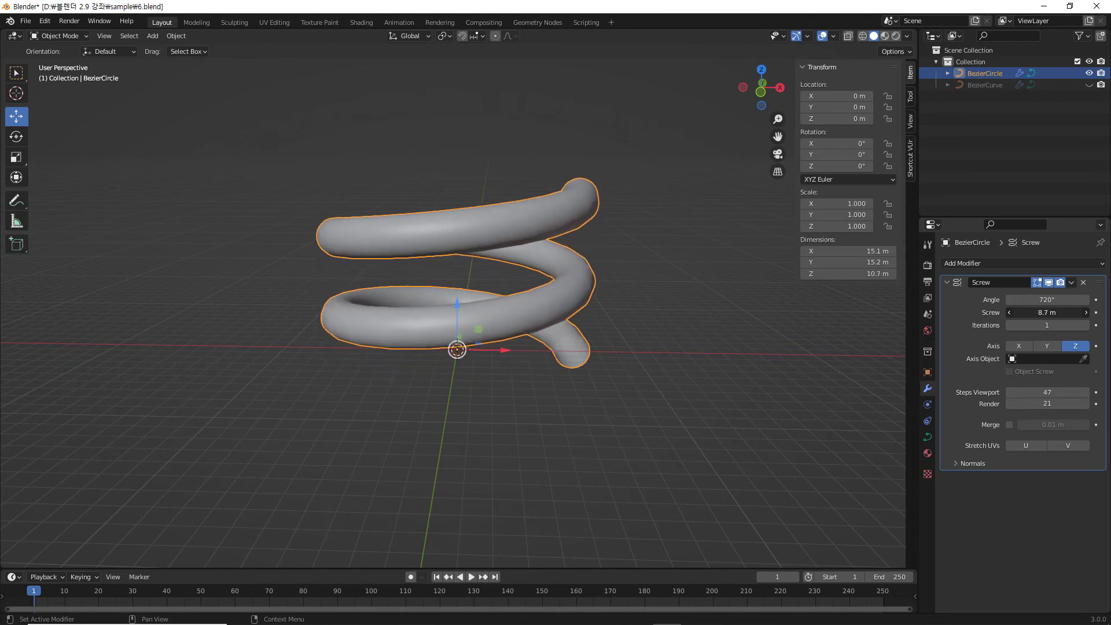
mouse_move(669, 372)
middle_mouse_down()
mouse_move(685, 354)
mouse_move(744, 366)
mouse_move(651, 381)
middle_mouse_up()
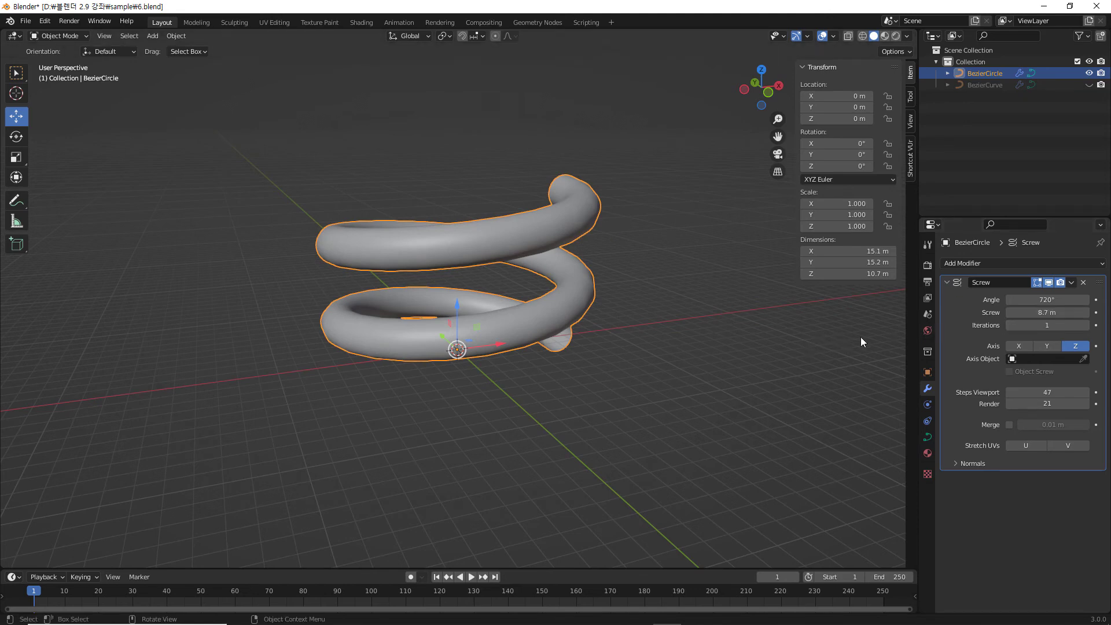
- Set the Screw modifier's screw offset to 8 m and its iterations to 2
double_click(1047, 312)
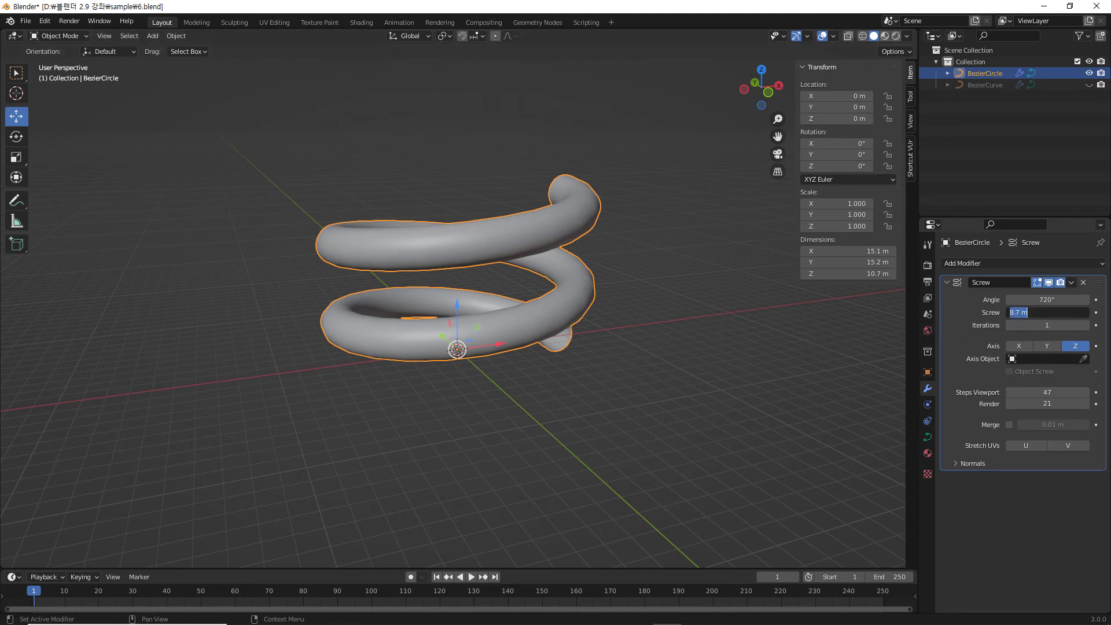
type("8")
key("Return")
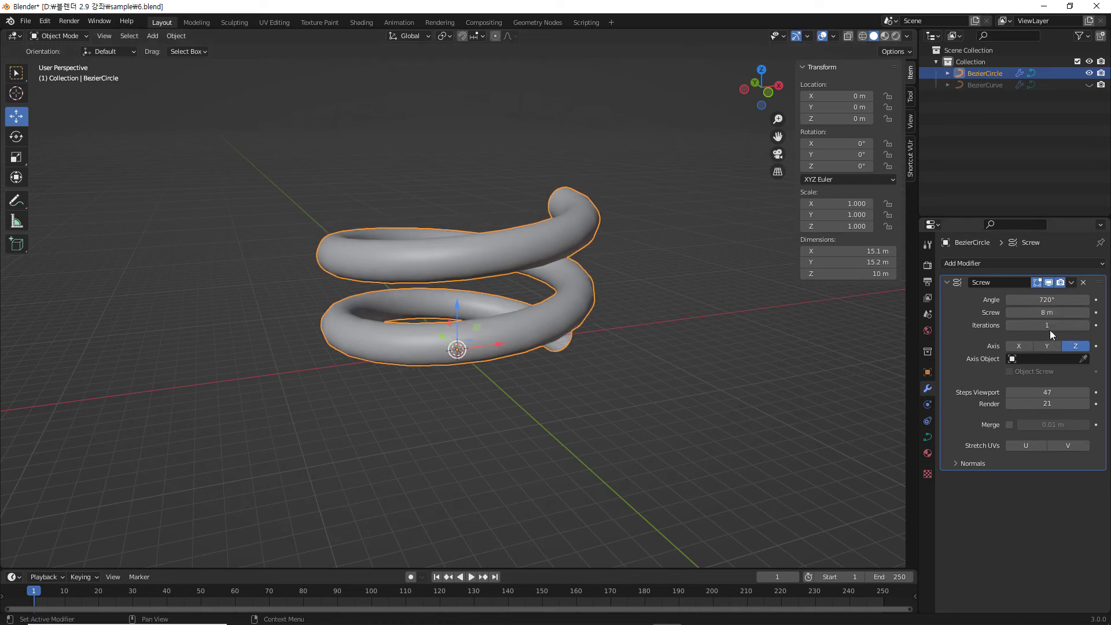
left_click(1086, 325)
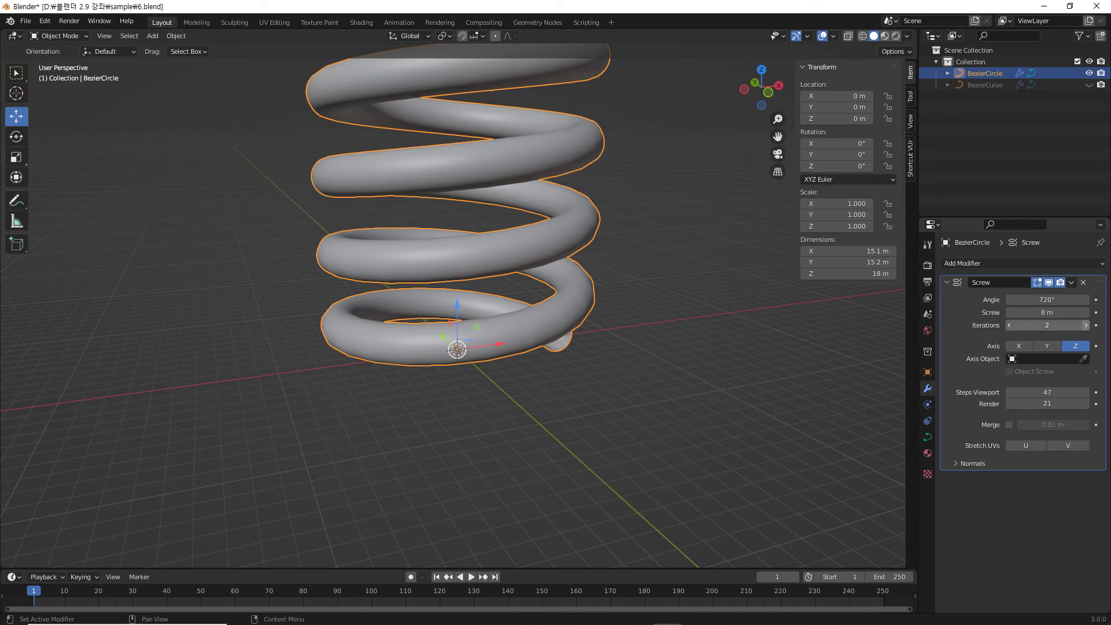
- Set the spring's Screw modifier iterations to 5
scroll(588, 325, "down", 3)
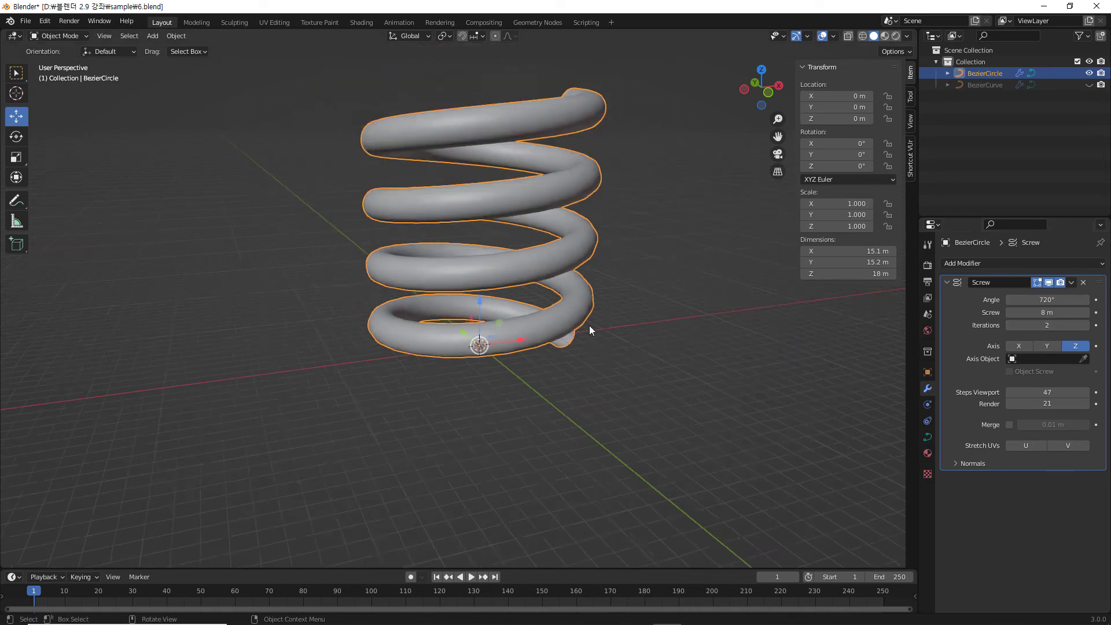
left_click(1085, 325)
left_click(1085, 325)
left_click(1085, 325)
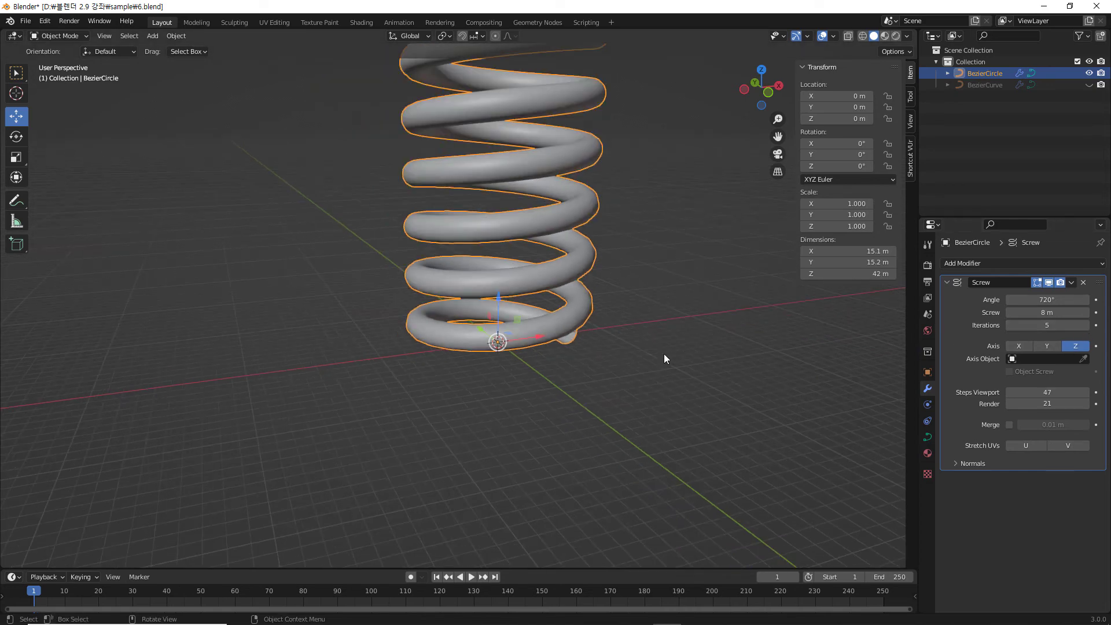
- Set the Screw modifier's screw offset to 5.5 m, its iterations to 7 and its viewport steps to 78, and deselect the spring
scroll(657, 357, "down", 5)
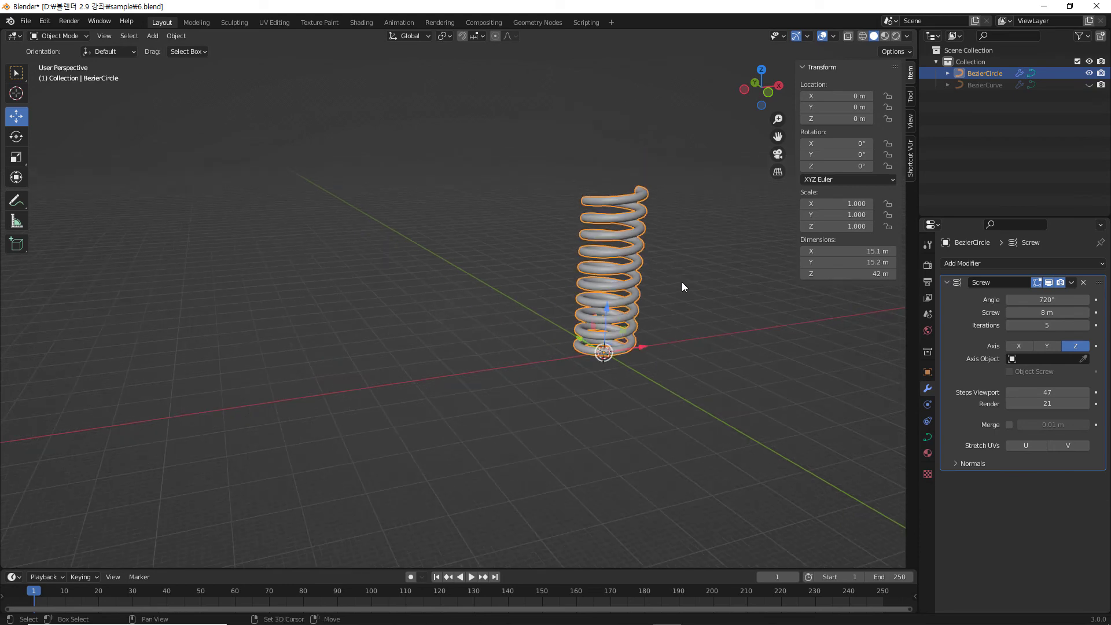
middle_click_drag(681, 282, 527, 310, "shift")
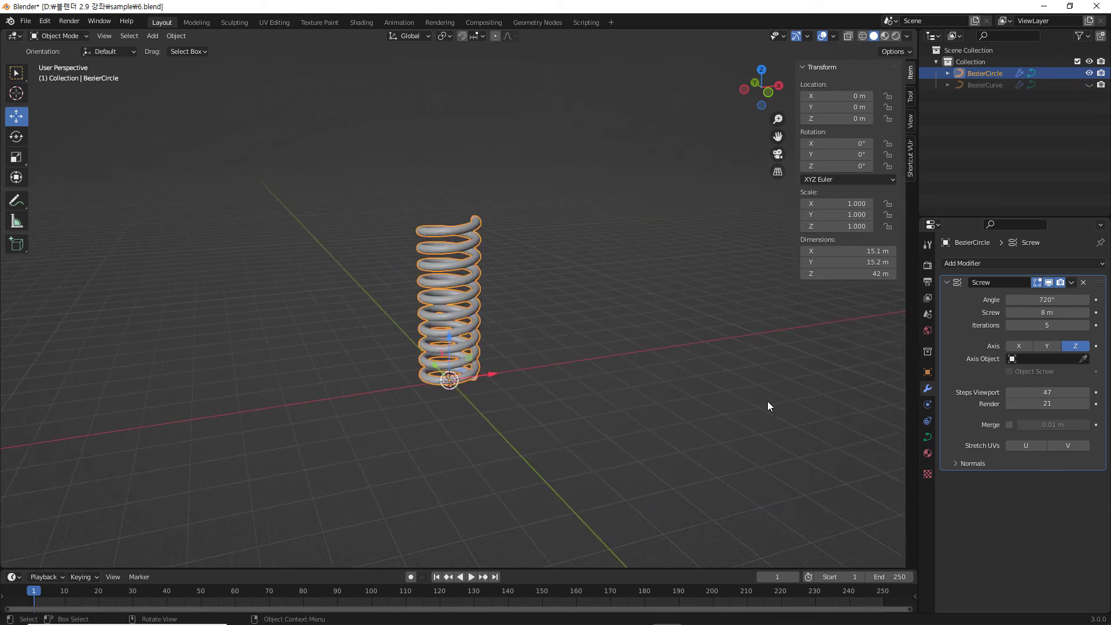
scroll(532, 313, "up", 1)
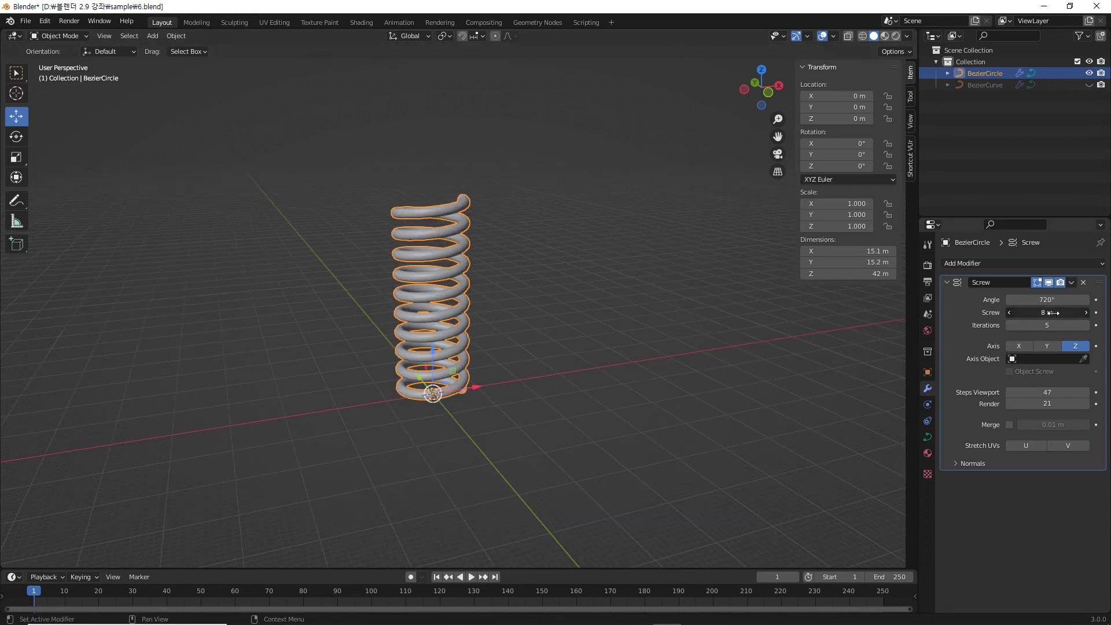
left_click_drag(1053, 312, 977, 312)
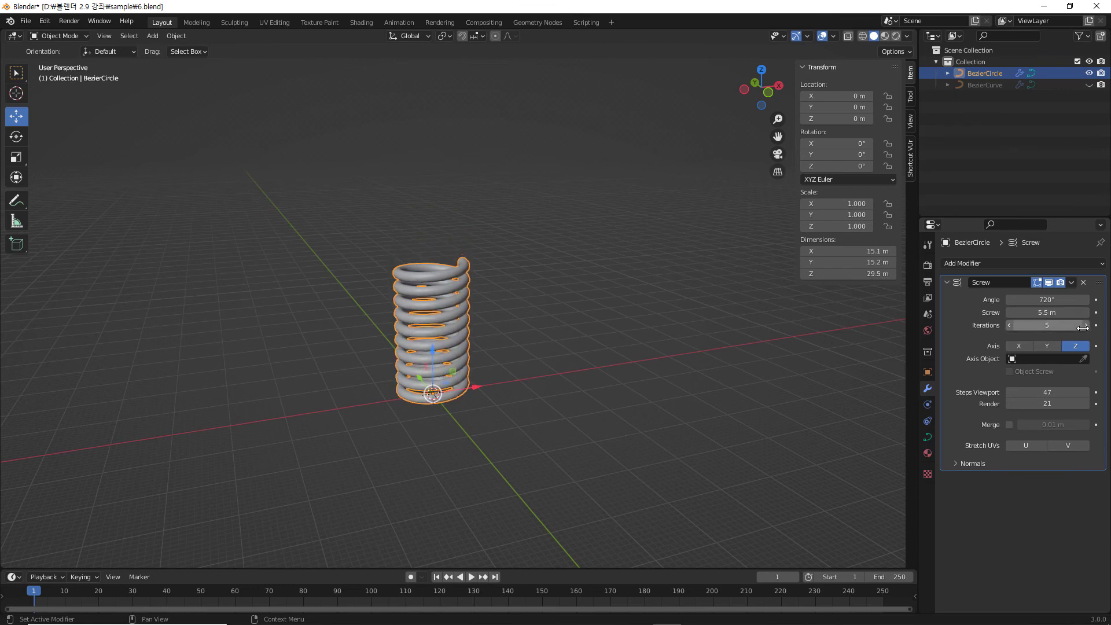
left_click_drag(1081, 326, 1104, 325)
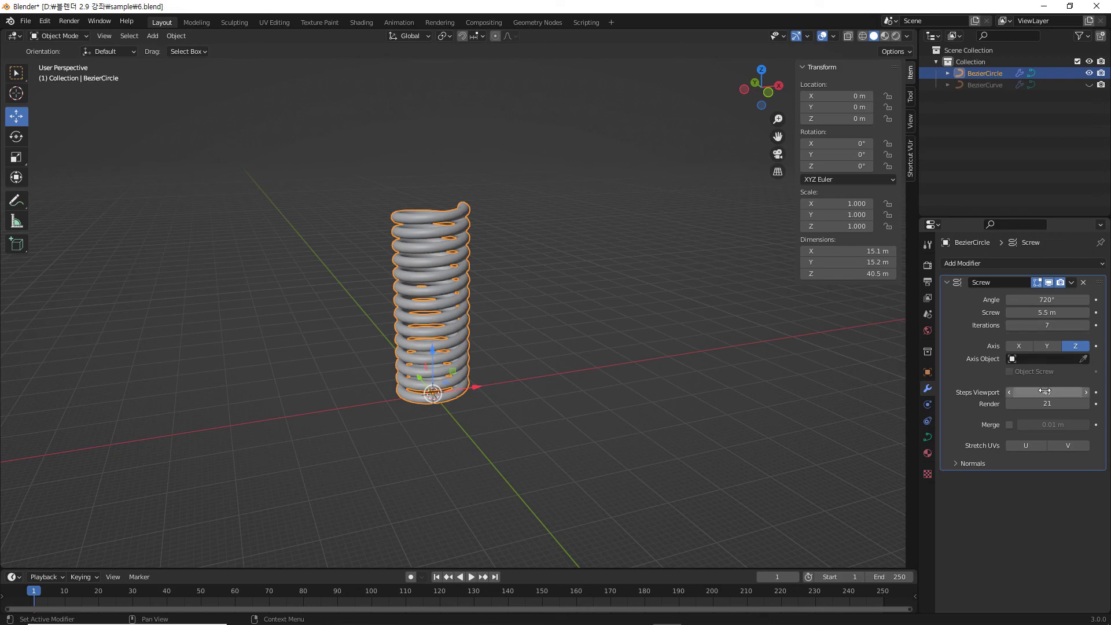
left_click_drag(1047, 392, 1070, 392)
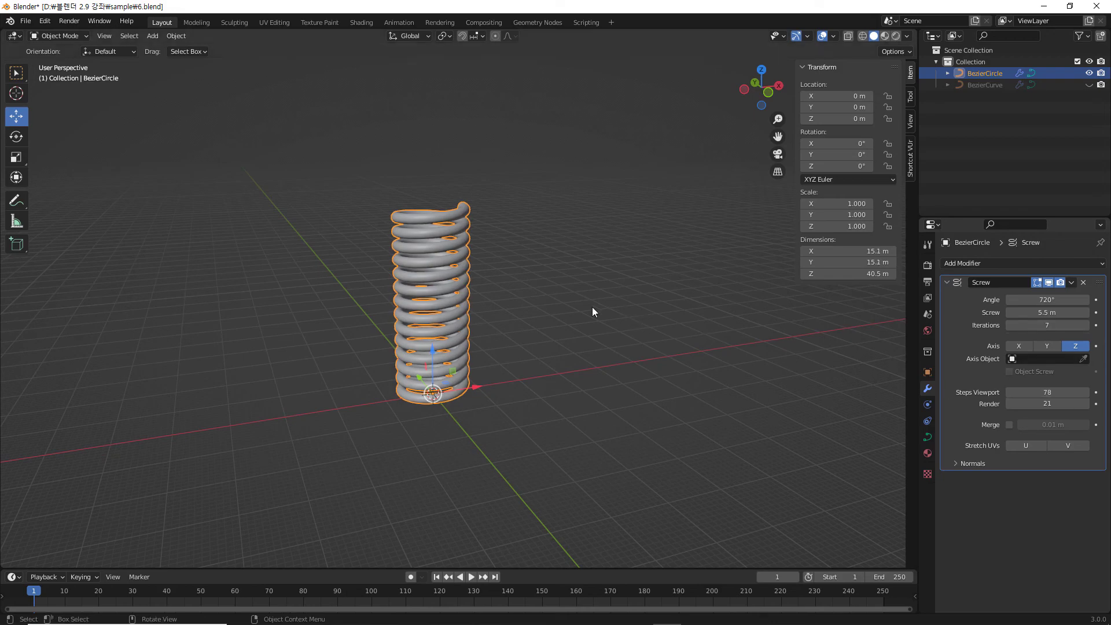
left_click(526, 293)
middle_click_drag(501, 279, 517, 257)
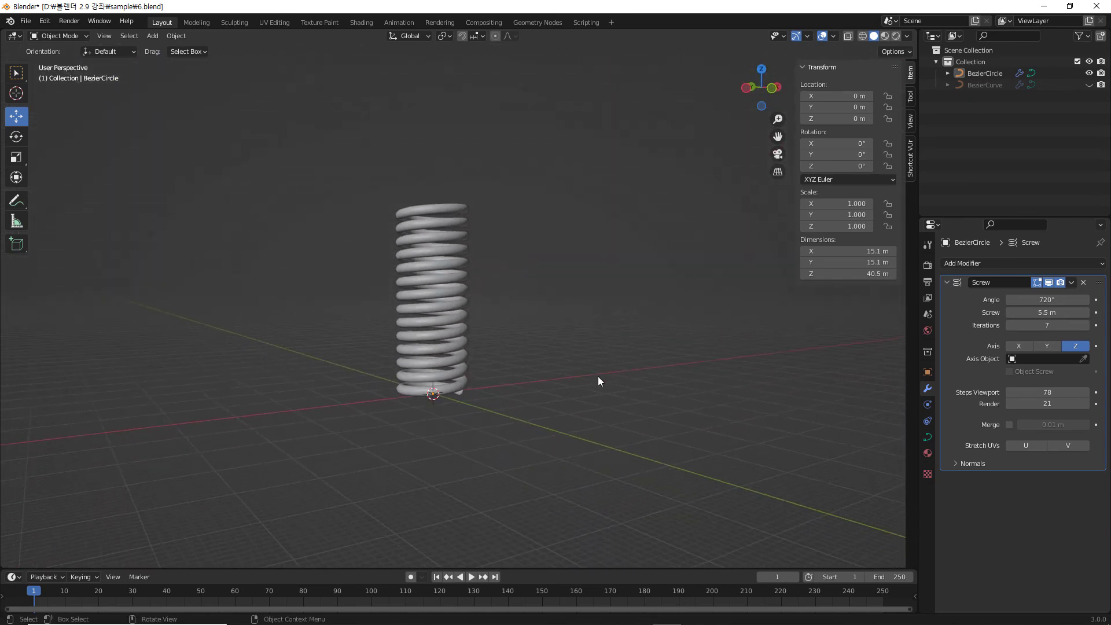
mouse_move(598, 376)
middle_mouse_down()
mouse_move(595, 390)
mouse_move(608, 392)
middle_mouse_up()
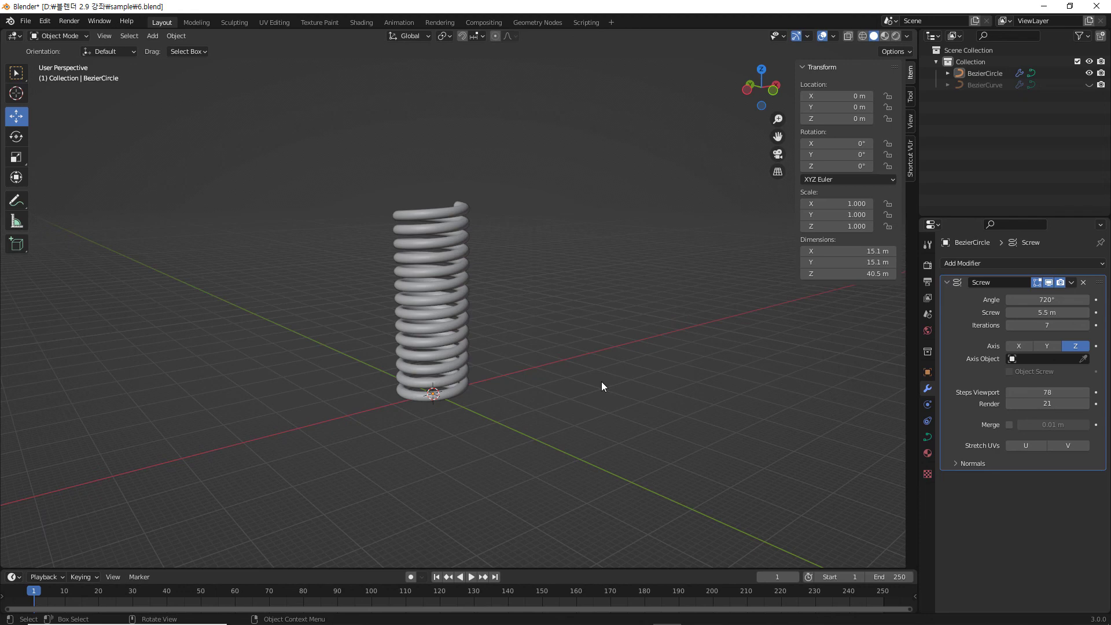
- Try to apply the Screw modifier to the Bezier circle while it is still a curve
left_click(1071, 282)
left_click(1034, 296)
left_click(1071, 286)
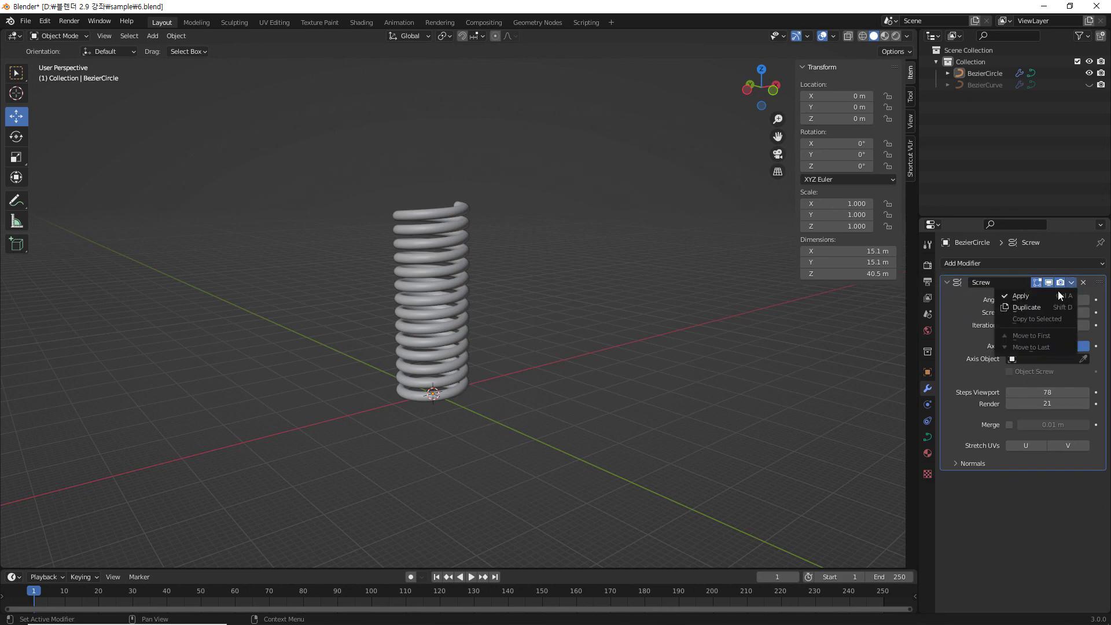
left_click(1039, 295)
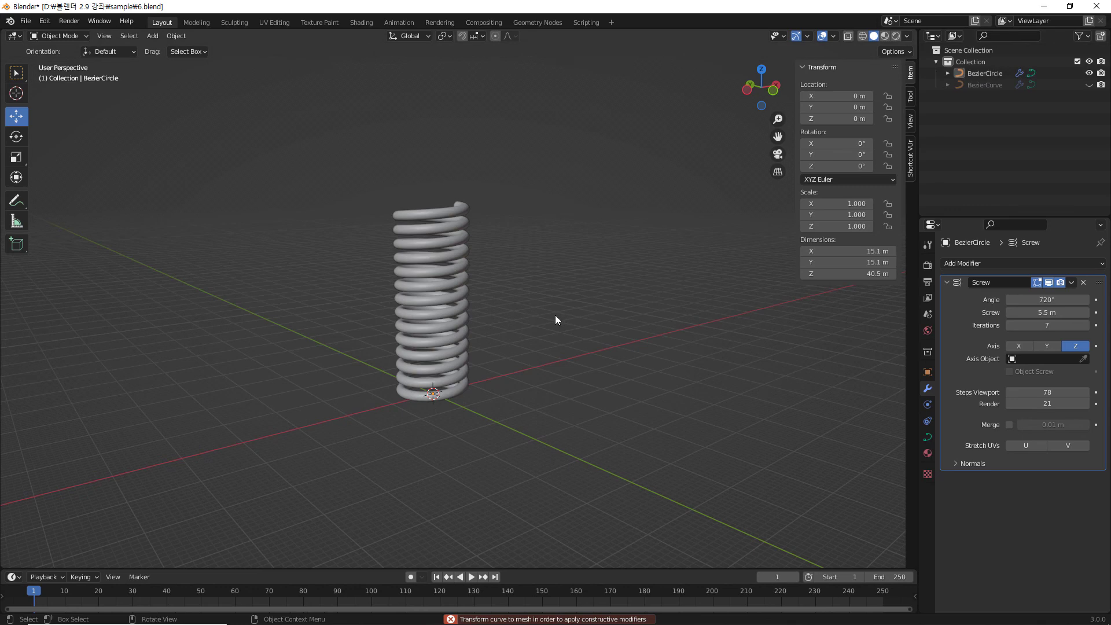
- Select the spring's BezierCircle object and convert it from a curve to a mesh, keeping it selected
left_click(986, 72)
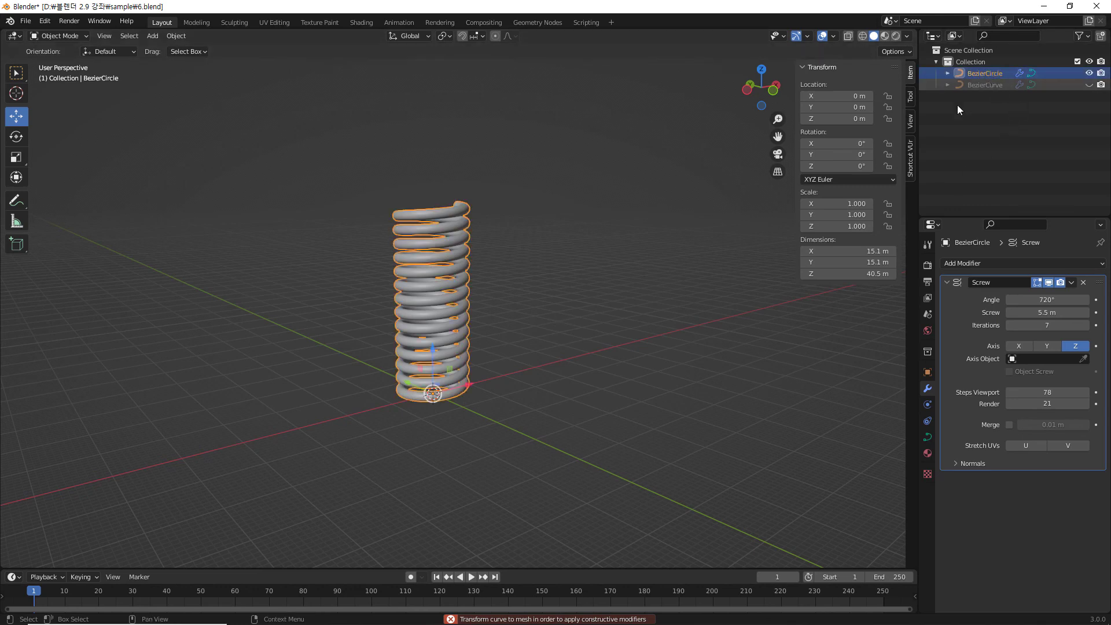
right_click(540, 379)
mouse_move(540, 380)
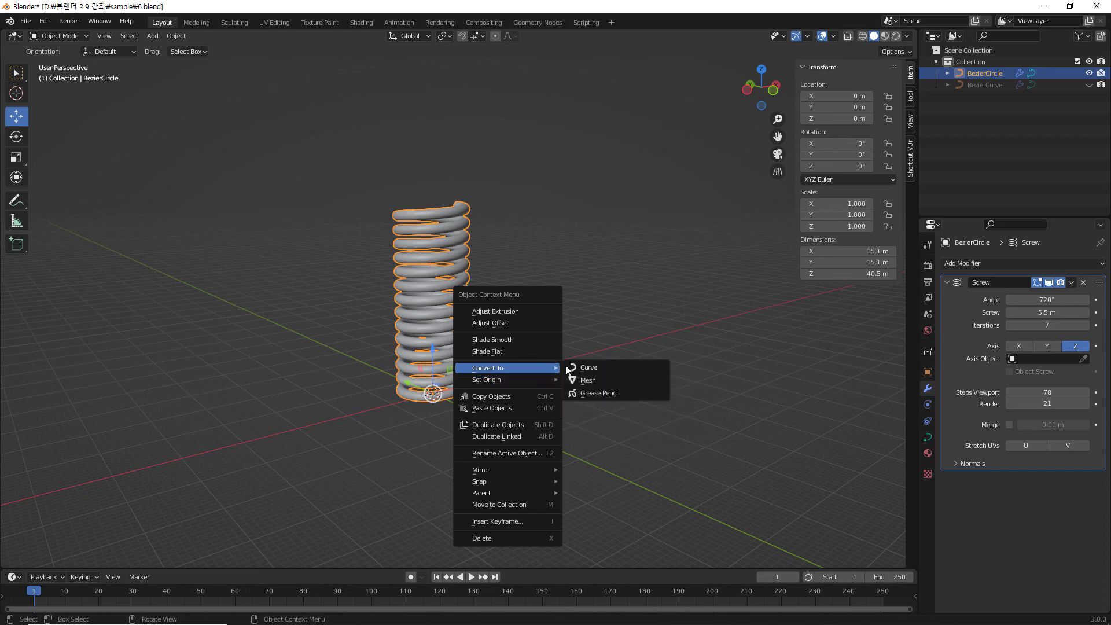
left_click(598, 379)
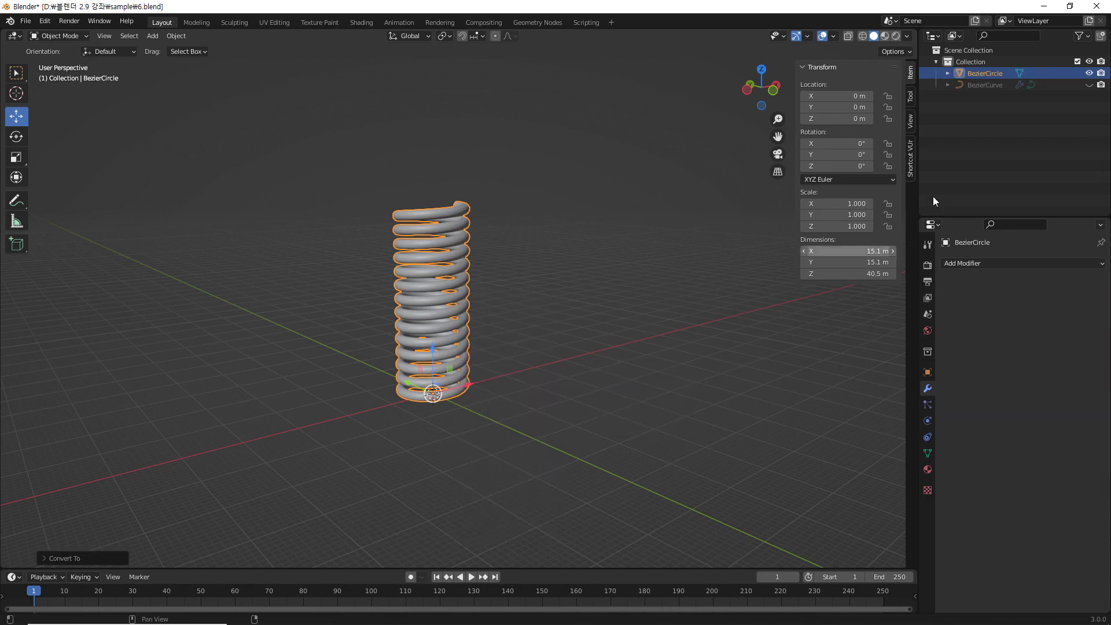
left_click(693, 410)
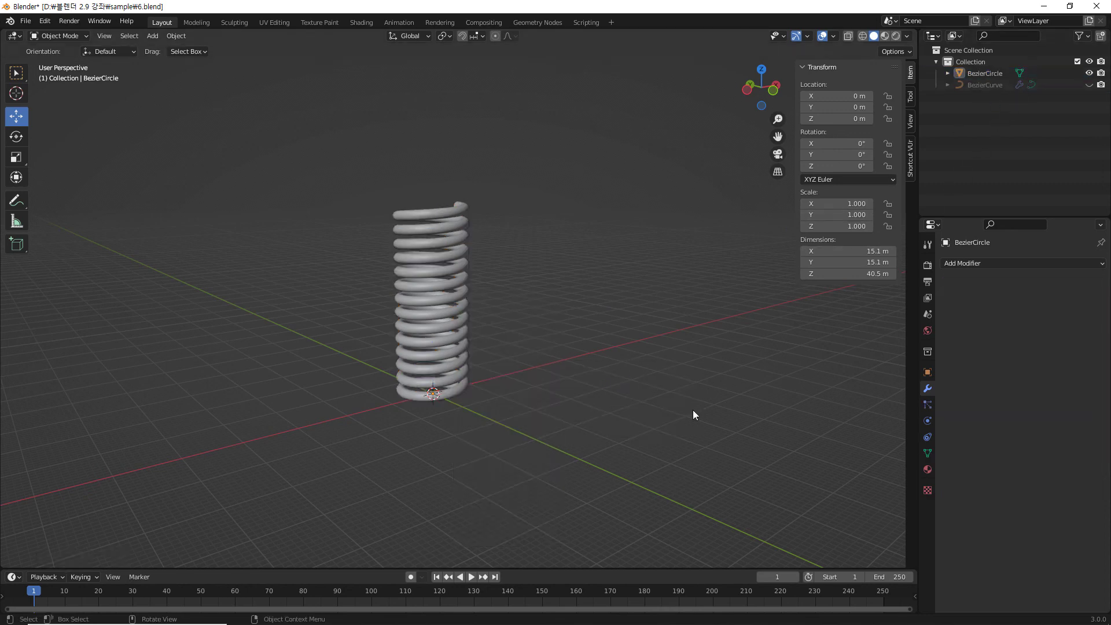
left_click(456, 210)
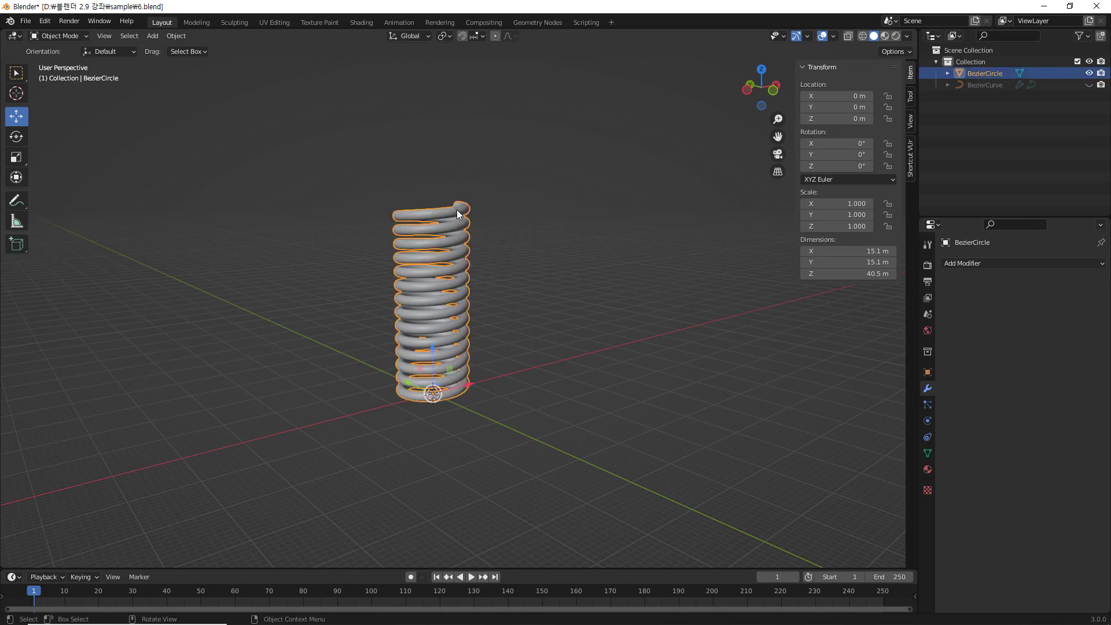